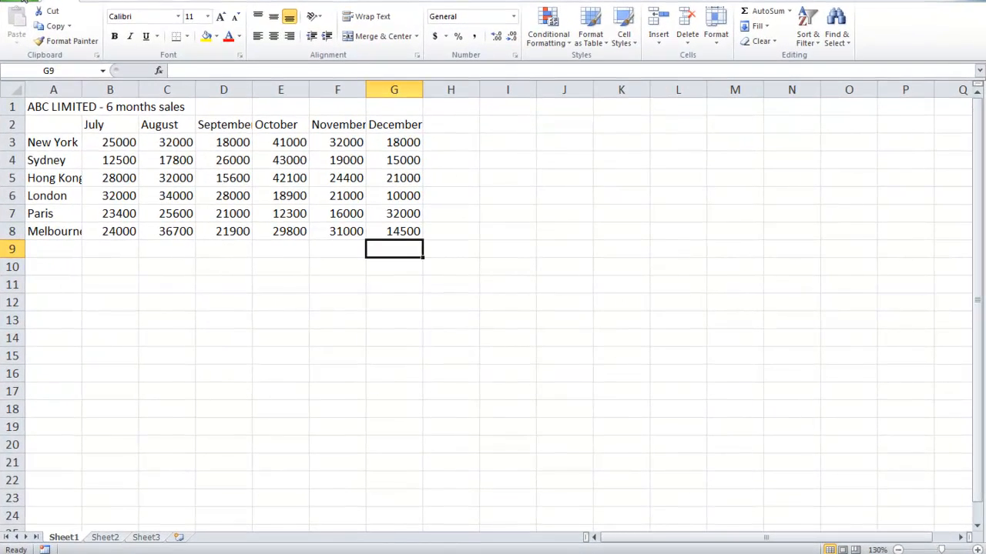
Open the advanced Excel options and examine the direction choices for moving the selection after Enter
left_click(24, 2)
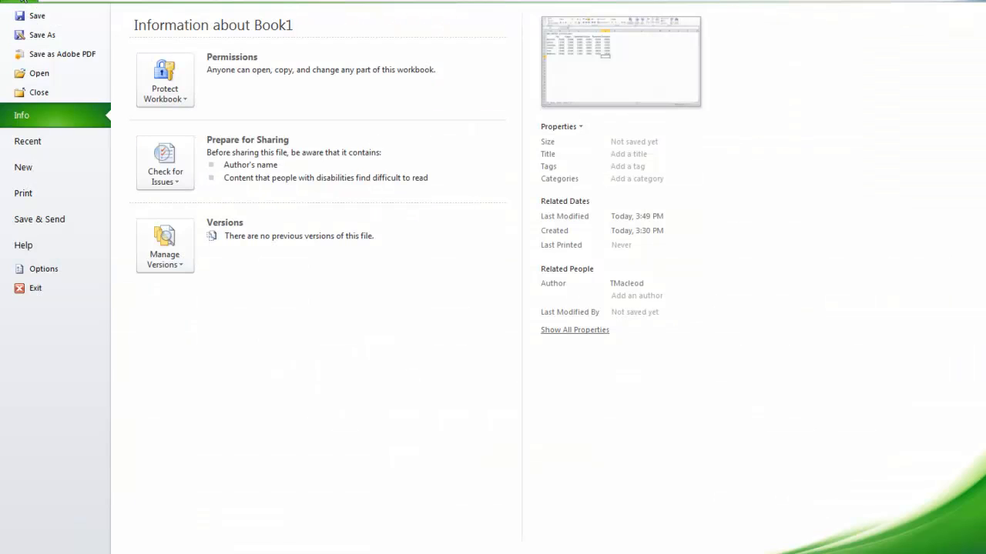
left_click(77, 271)
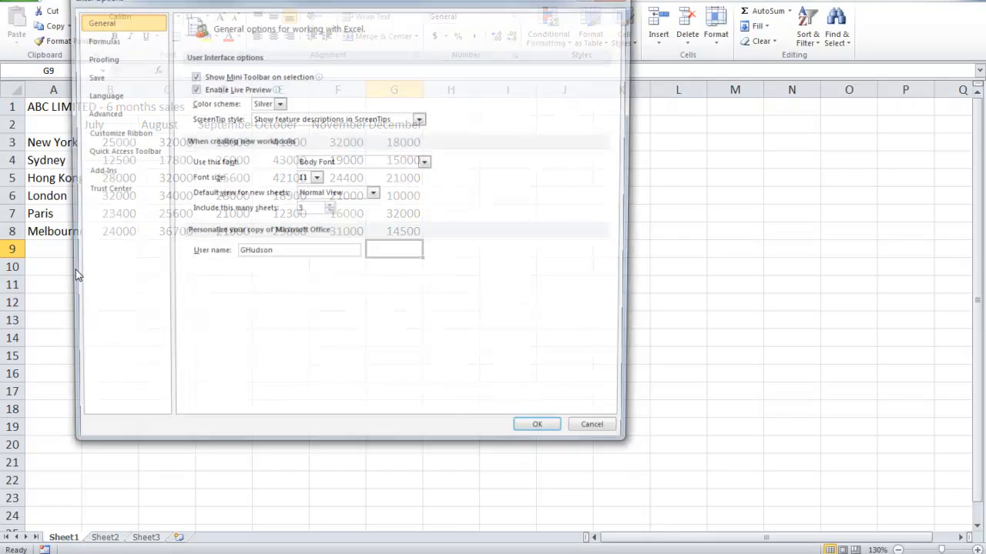
left_click(108, 116)
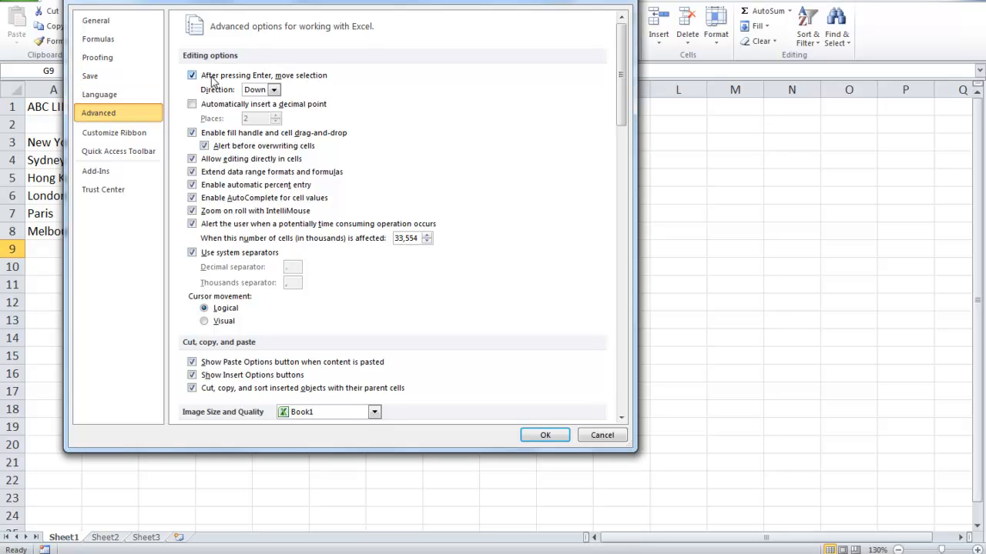
left_click(274, 90)
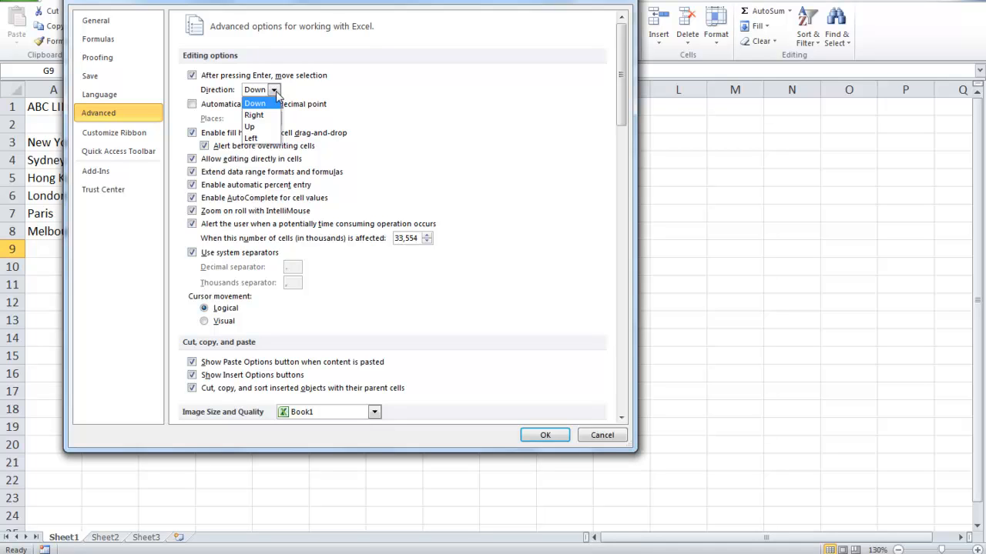
left_click(459, 90)
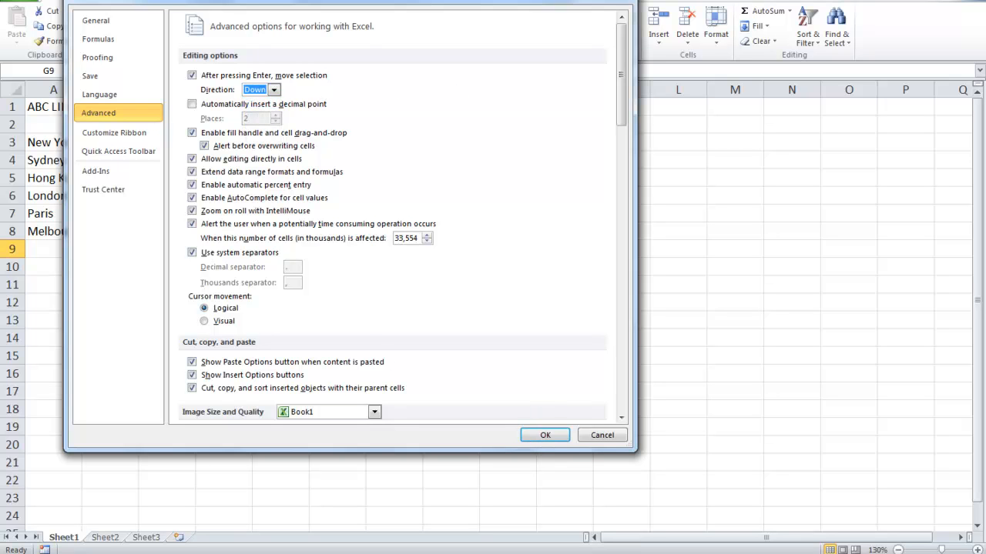
left_click_drag(349, 1, 609, 159)
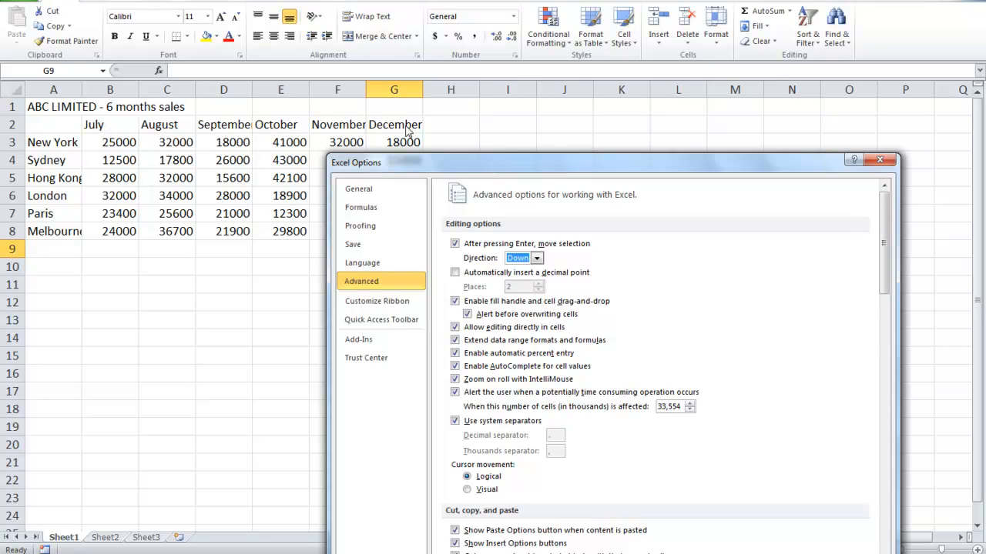
left_click_drag(530, 168, 539, 4)
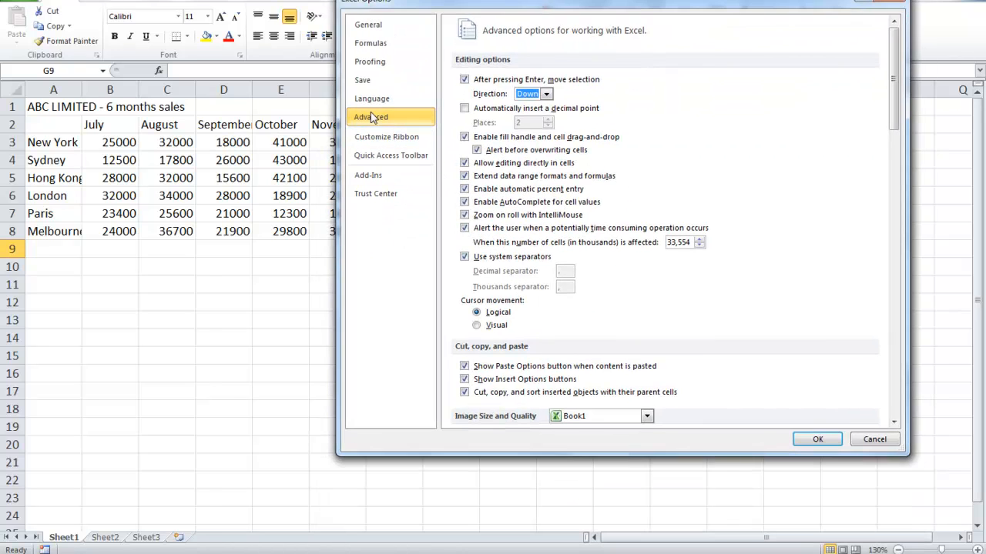
Delete the custom list of first names from the custom lists, confirm its permanent removal, and accept the options
left_click_drag(893, 105, 893, 411)
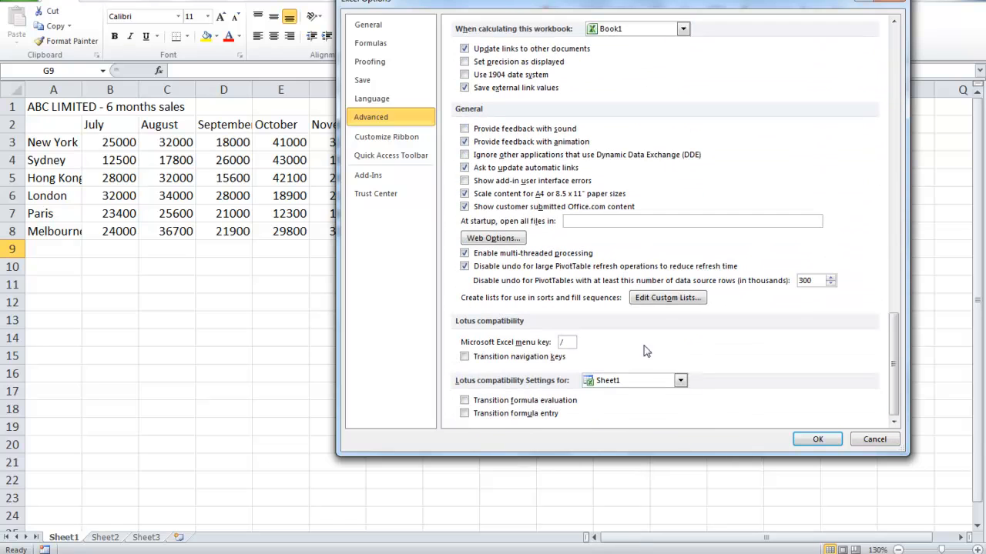
left_click(654, 302)
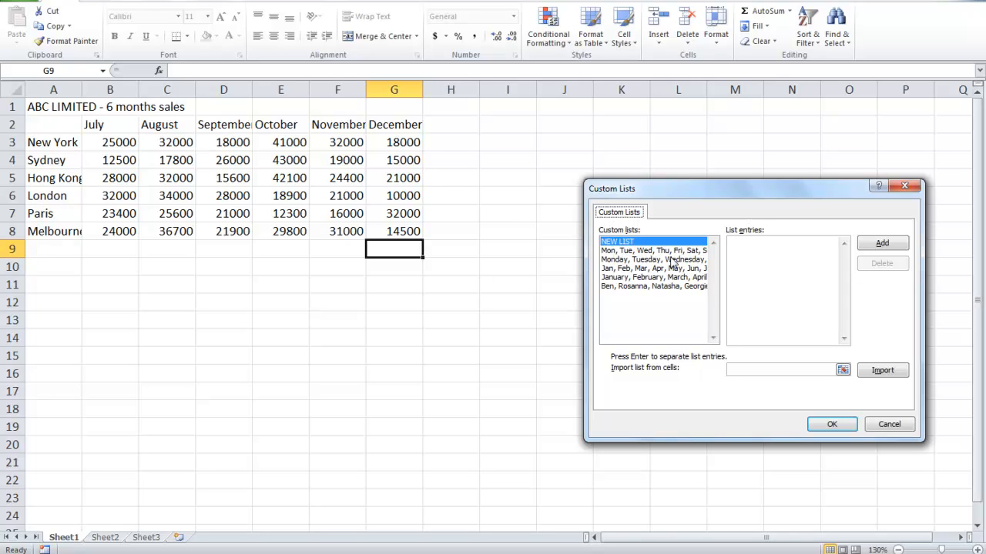
left_click(637, 286)
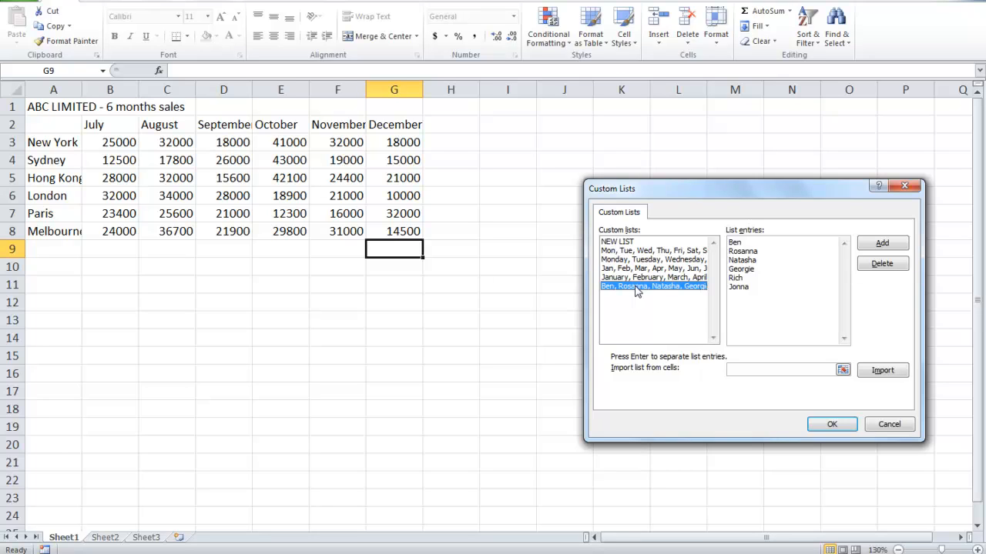
left_click(880, 266)
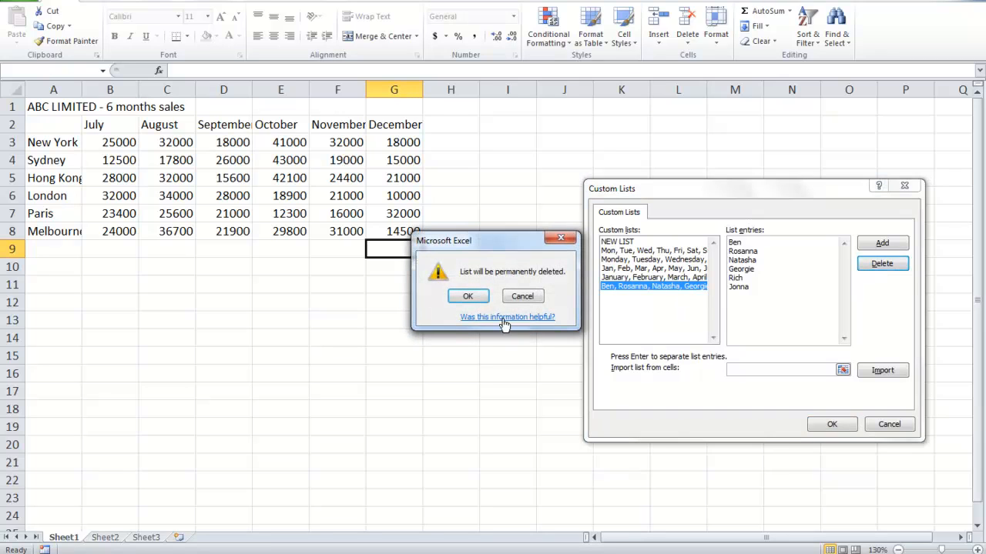
left_click(466, 300)
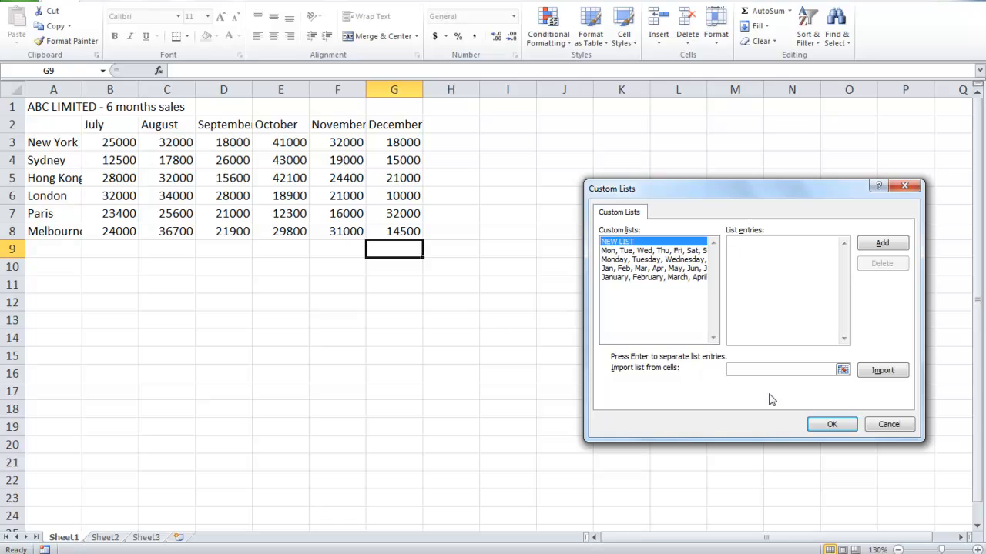
left_click(833, 425)
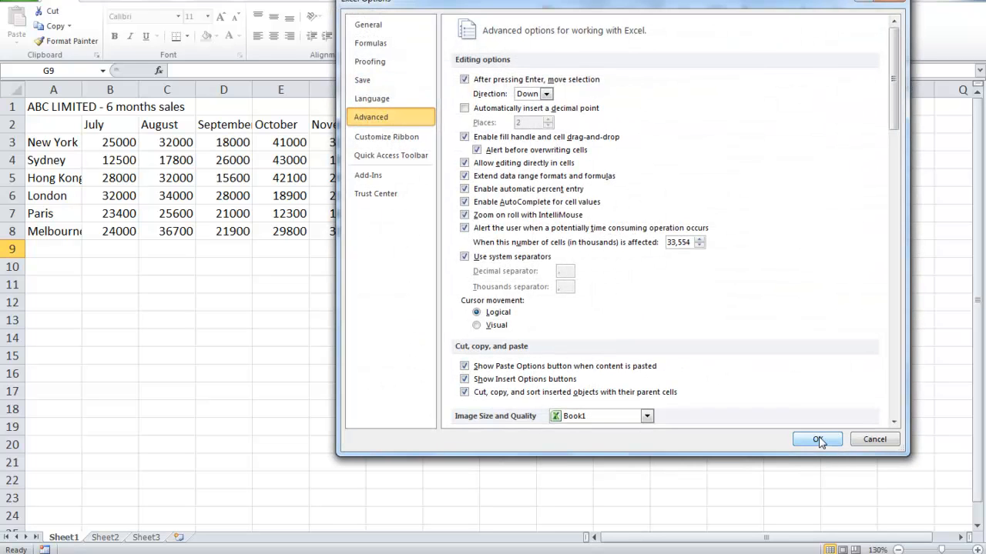
left_click(820, 441)
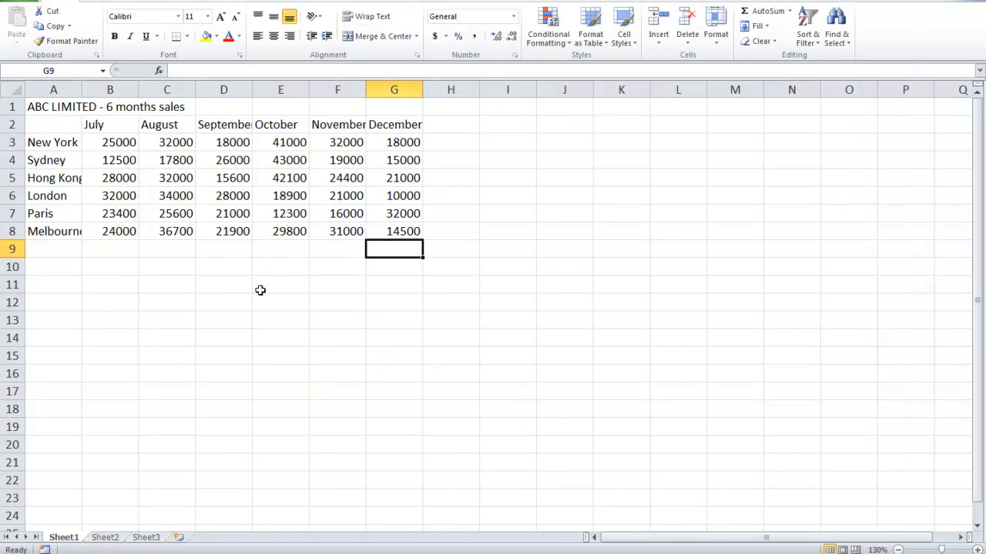
key("Down")
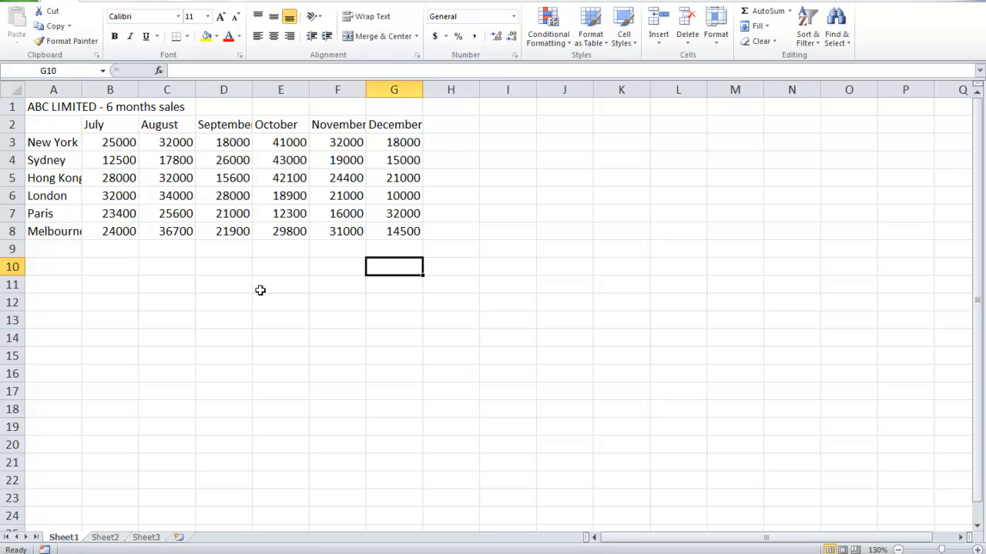
key("Up")
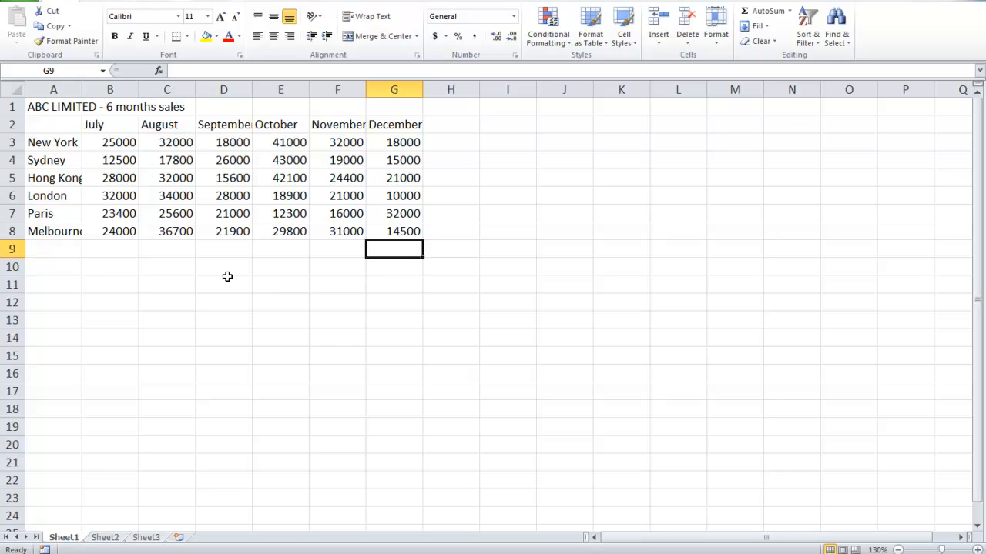
Clear the month headings in C2:G2 and refill them as a series from July in B2 through December
left_click_drag(168, 124, 382, 125)
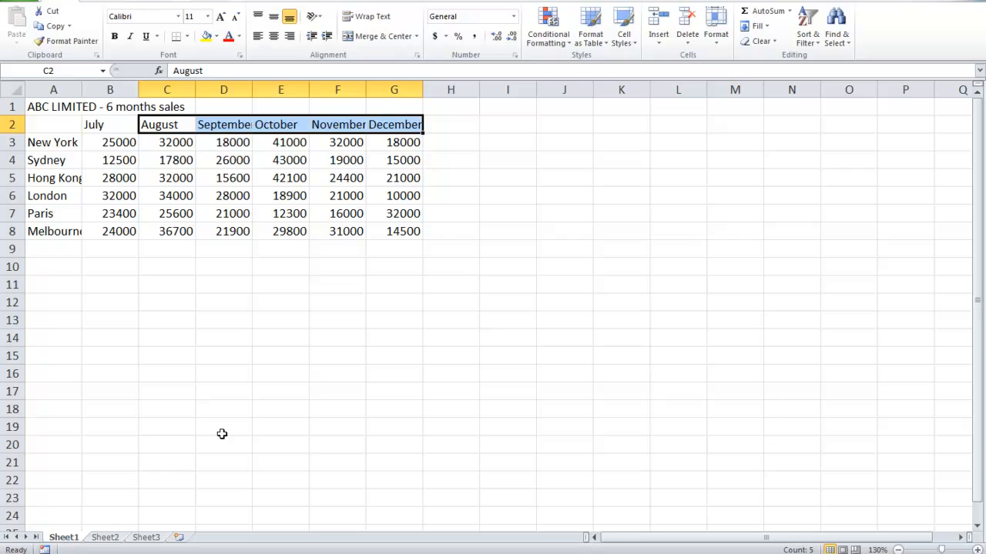
key("Delete")
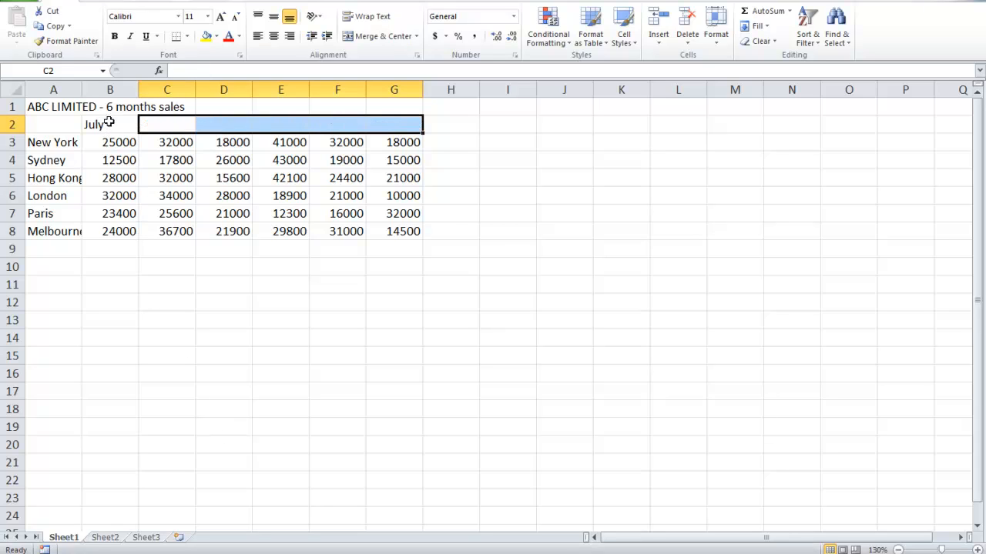
left_click(112, 124)
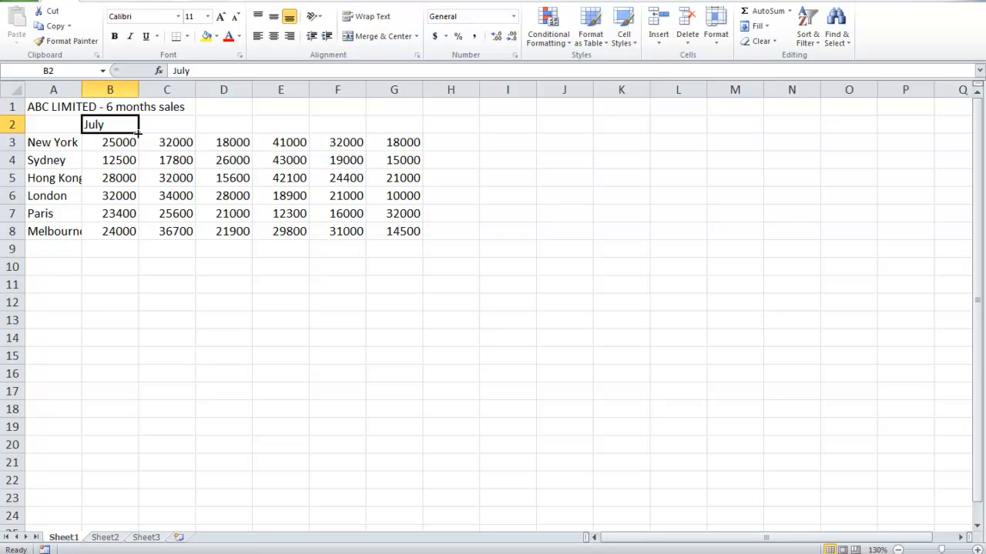
left_click_drag(138, 134, 409, 137)
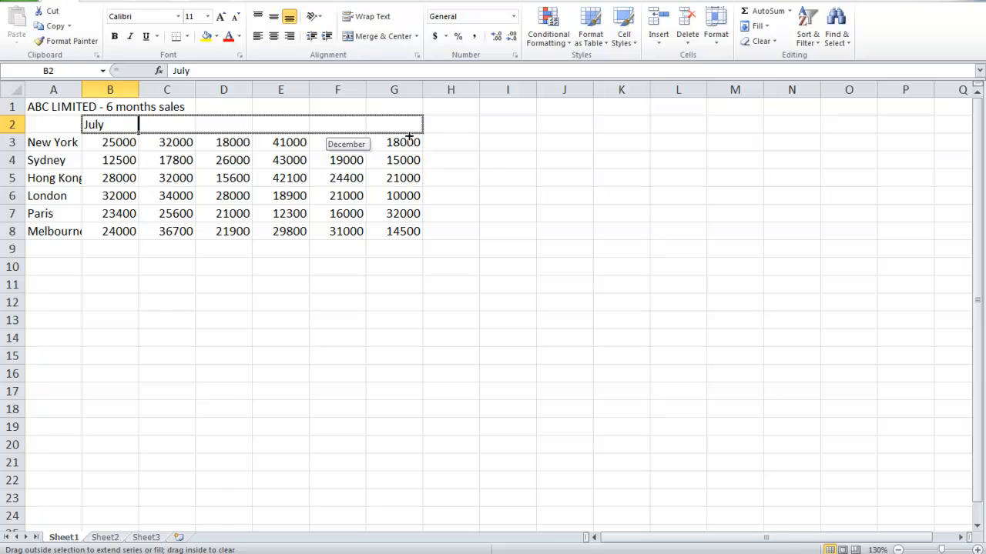
left_click_drag(409, 137, 409, 137)
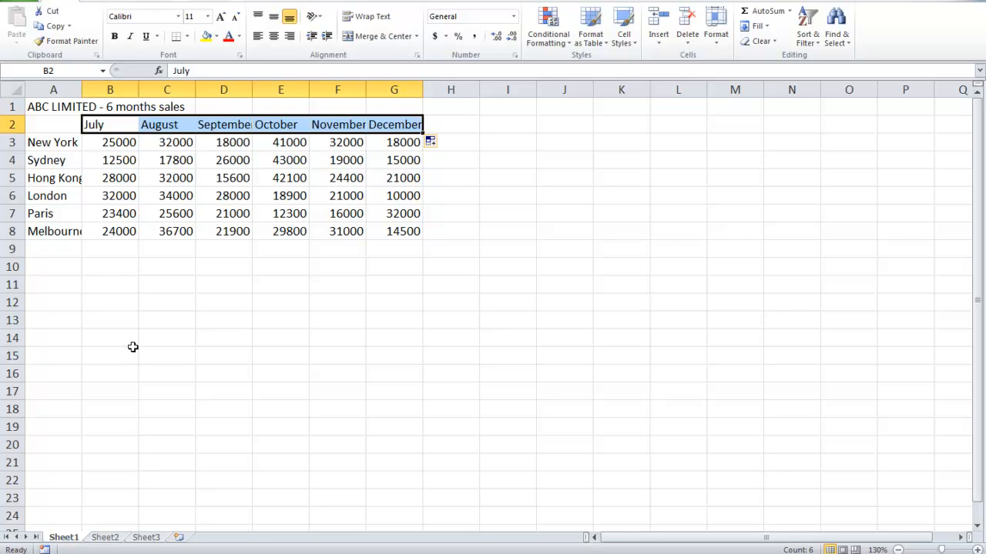
Resize column A to just fit the city names and AutoFit columns D, F and G to their contents
left_click(51, 248)
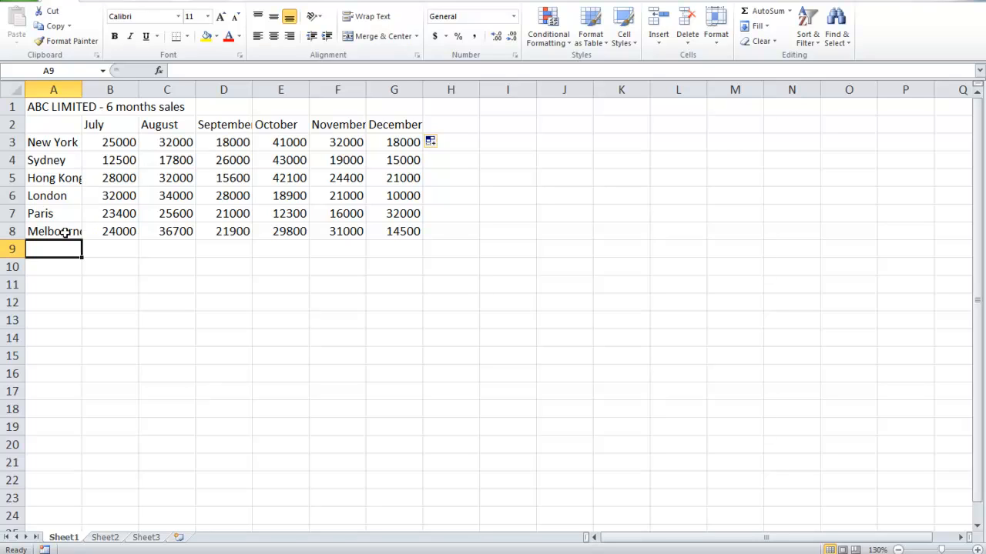
double_click(81, 89)
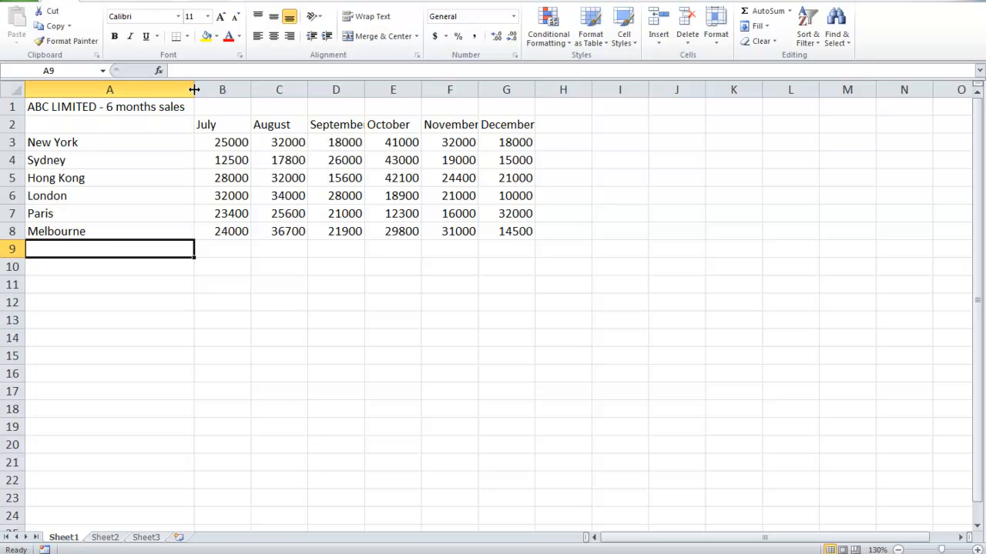
left_click_drag(194, 89, 100, 93)
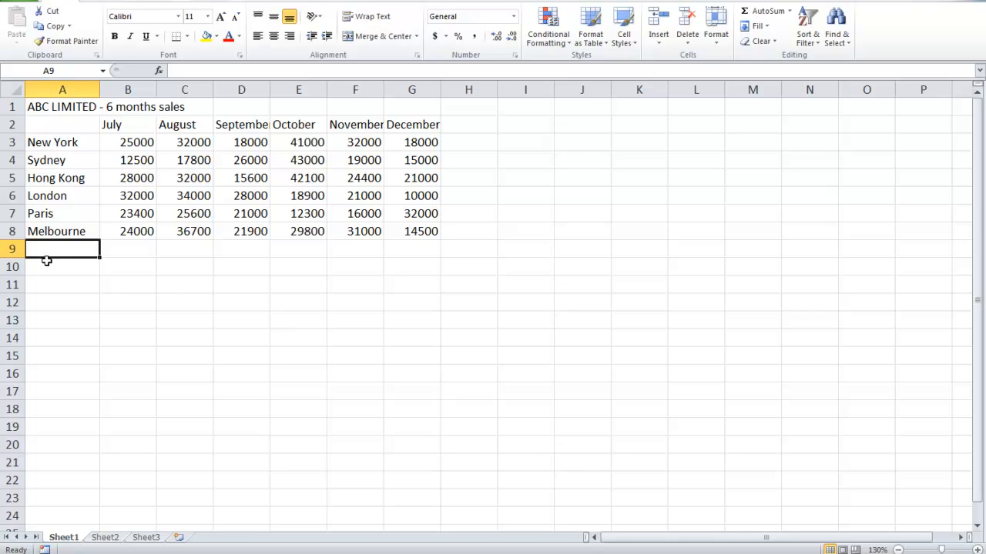
double_click(270, 90)
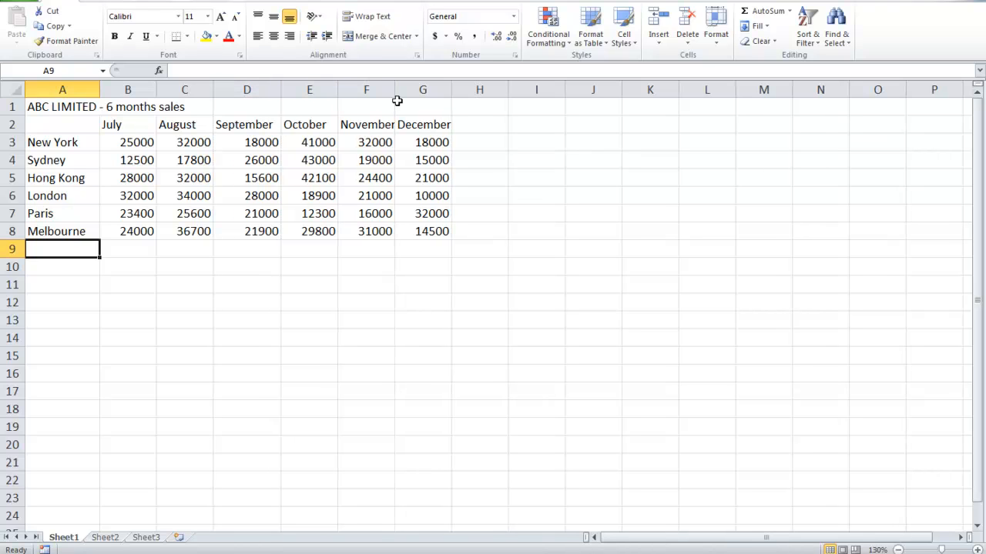
double_click(396, 90)
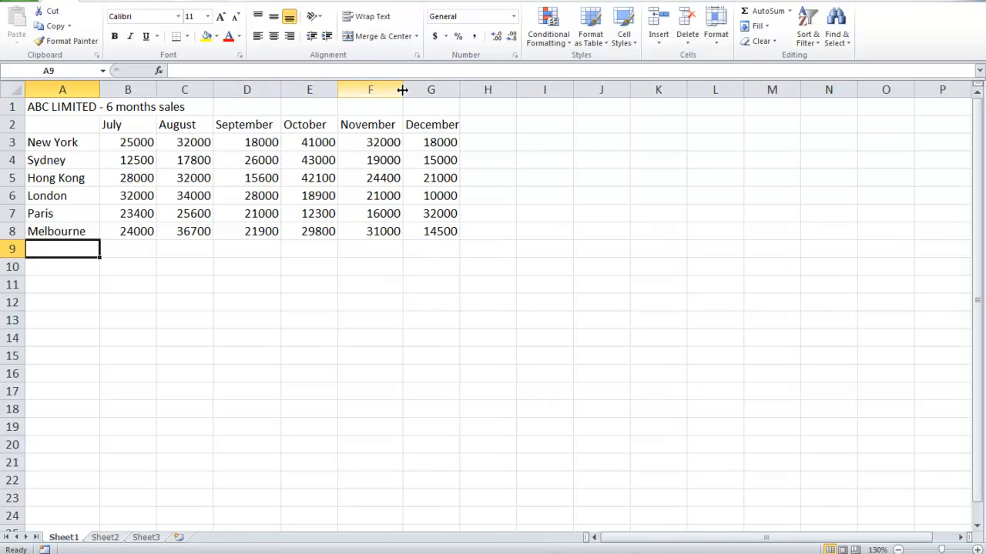
double_click(460, 90)
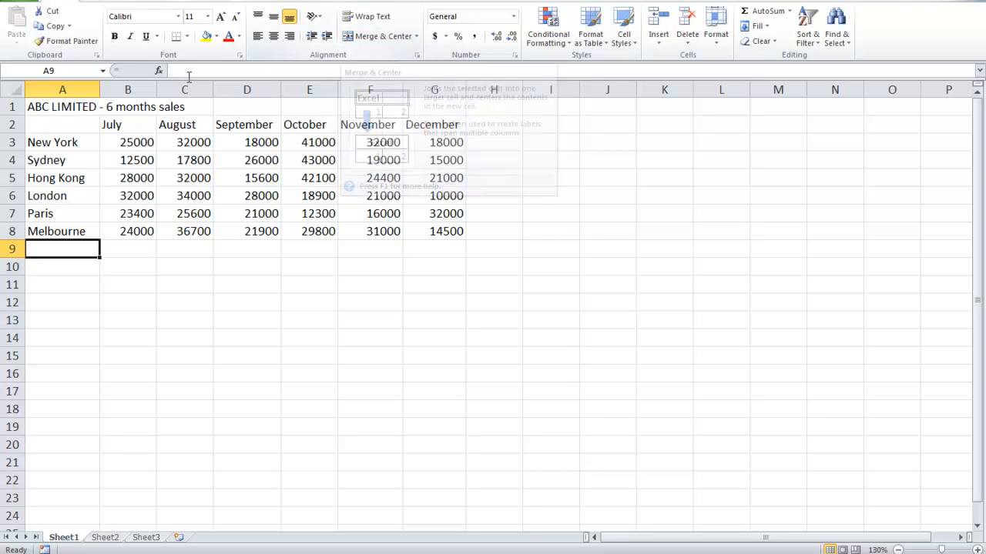
Merge and center the title ABC LIMITED - 6 months sales across A1:G1
left_click(55, 106)
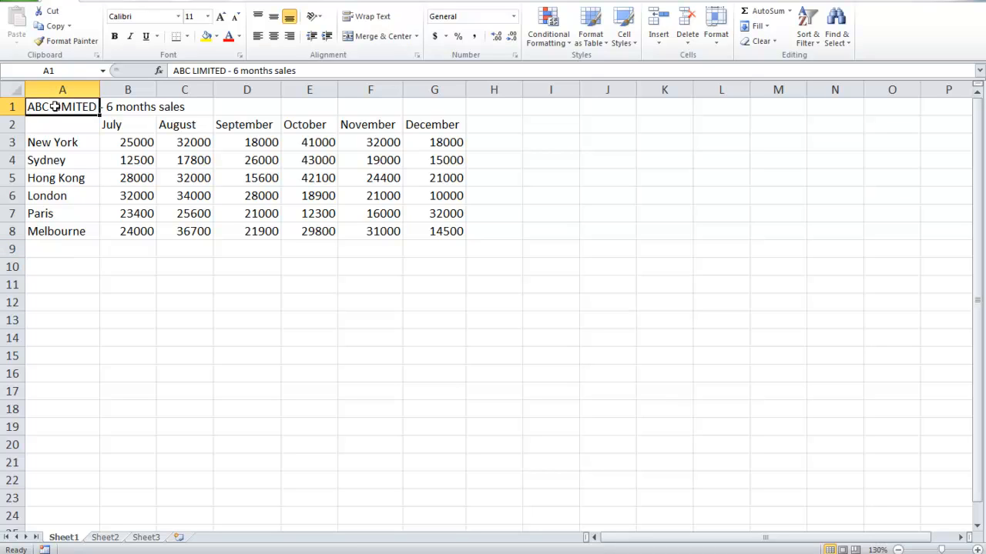
left_click_drag(57, 106, 416, 109)
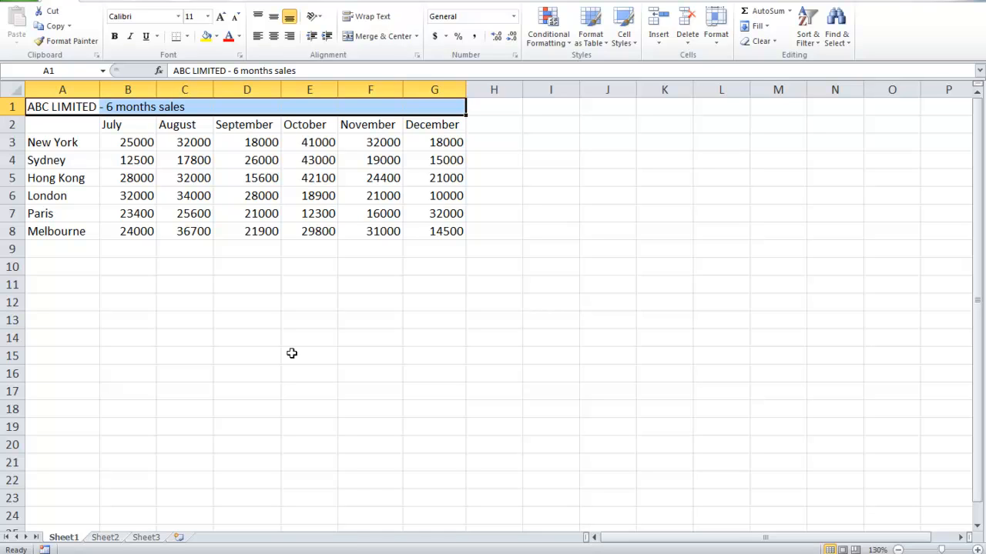
left_click(373, 37)
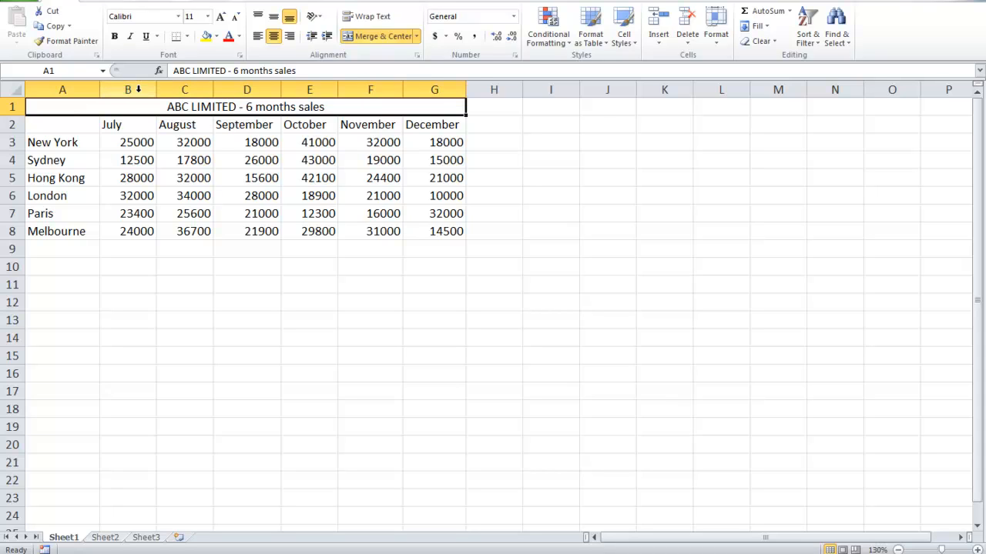
Make the merged title bold and set its font size to 16
left_click(115, 37)
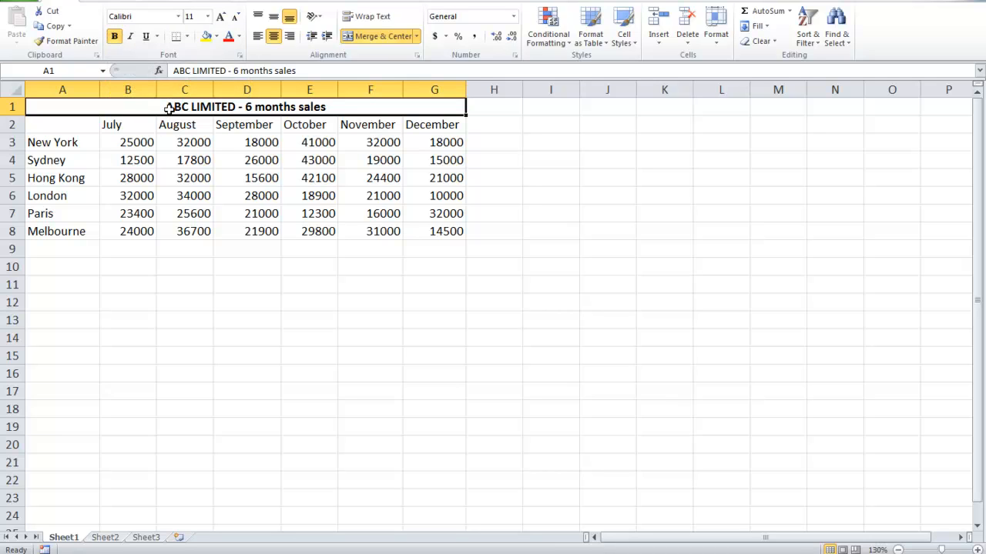
left_click(207, 17)
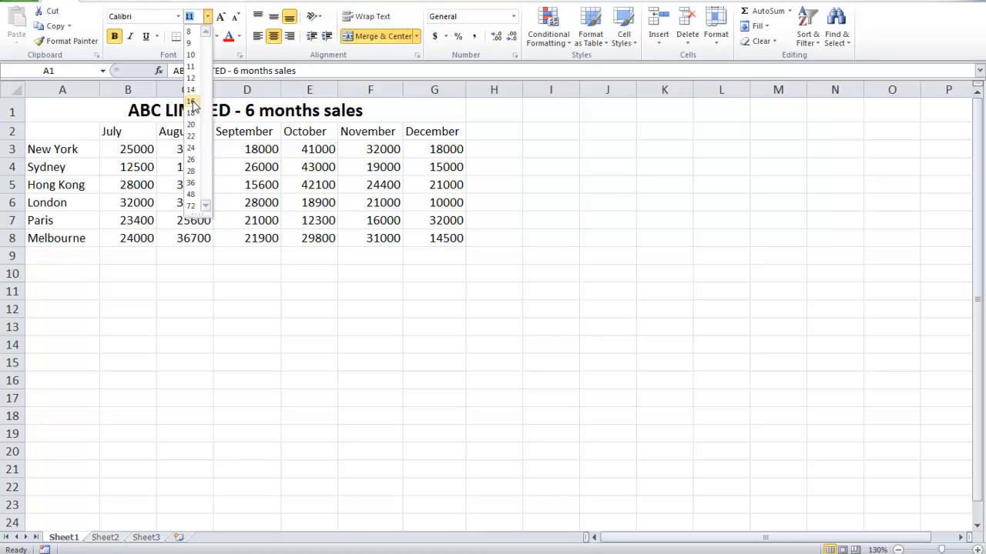
left_click(193, 102)
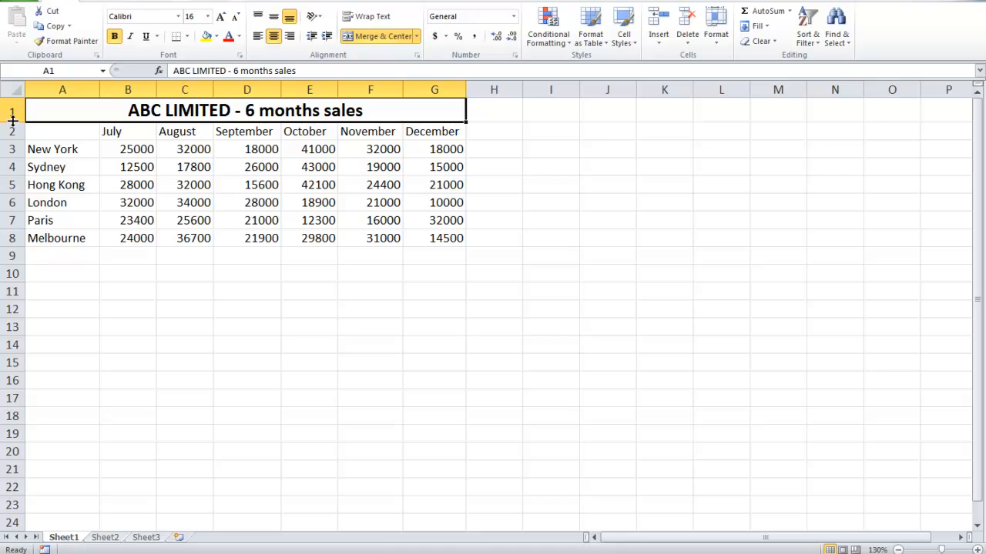
Make title row 1 nearly twice as tall and month heading row 2 about one and a half times as tall
left_click_drag(13, 121, 13, 141)
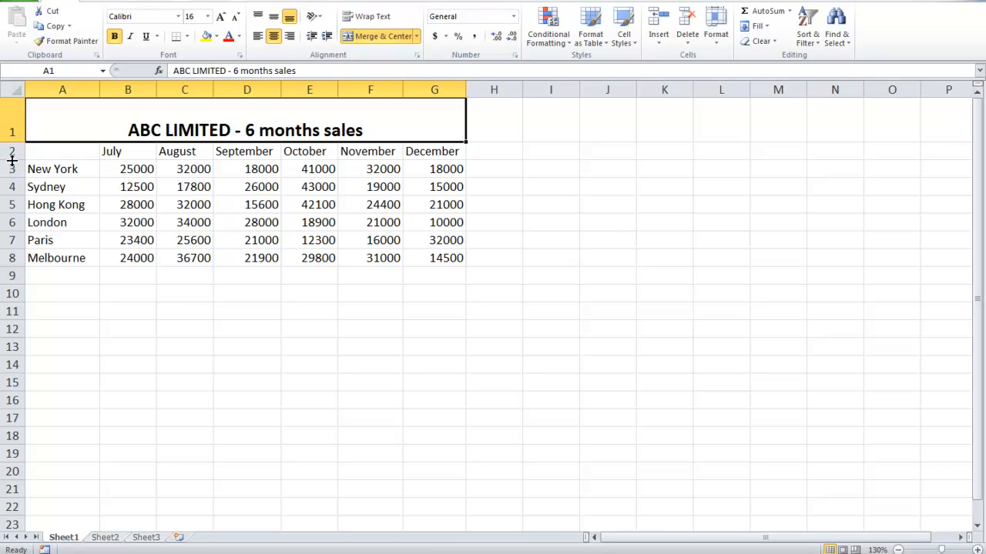
left_click_drag(12, 158, 14, 167)
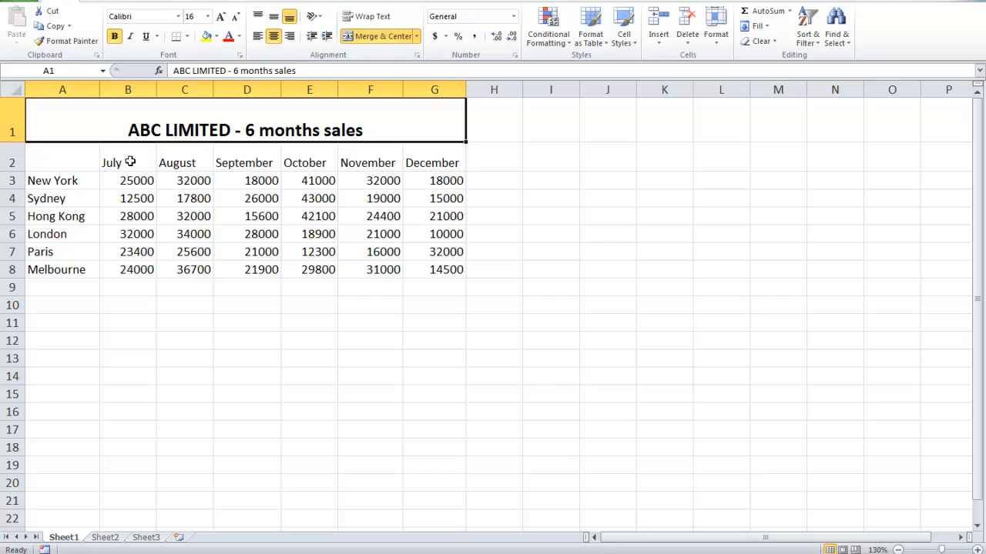
Make the month headings July to December in B2:G2 bold with a red font color
left_click_drag(130, 162, 412, 169)
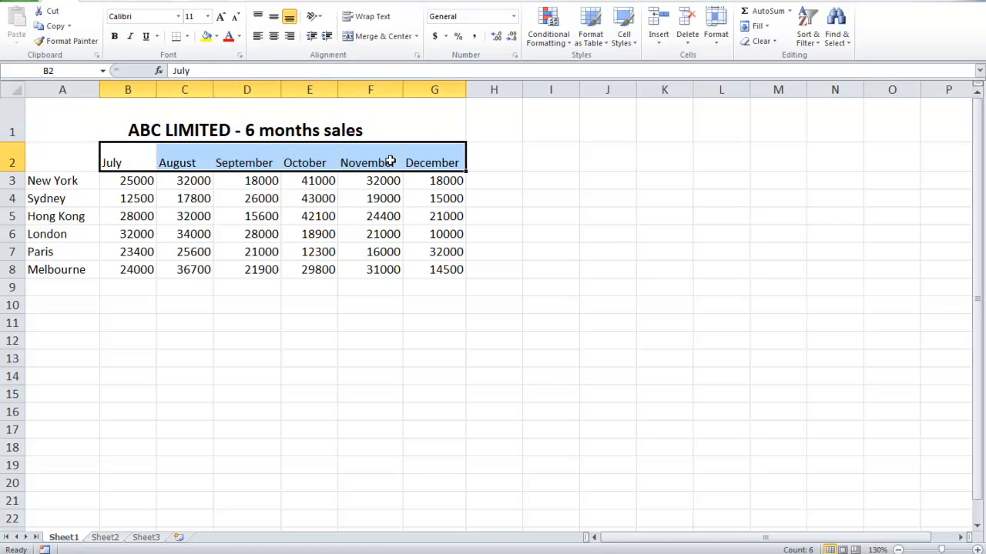
left_click(115, 37)
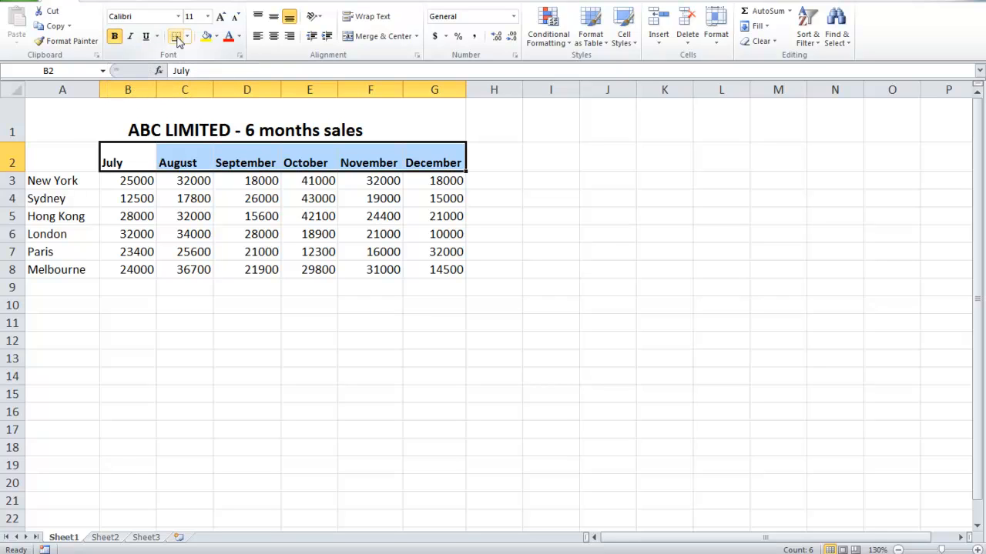
left_click(228, 37)
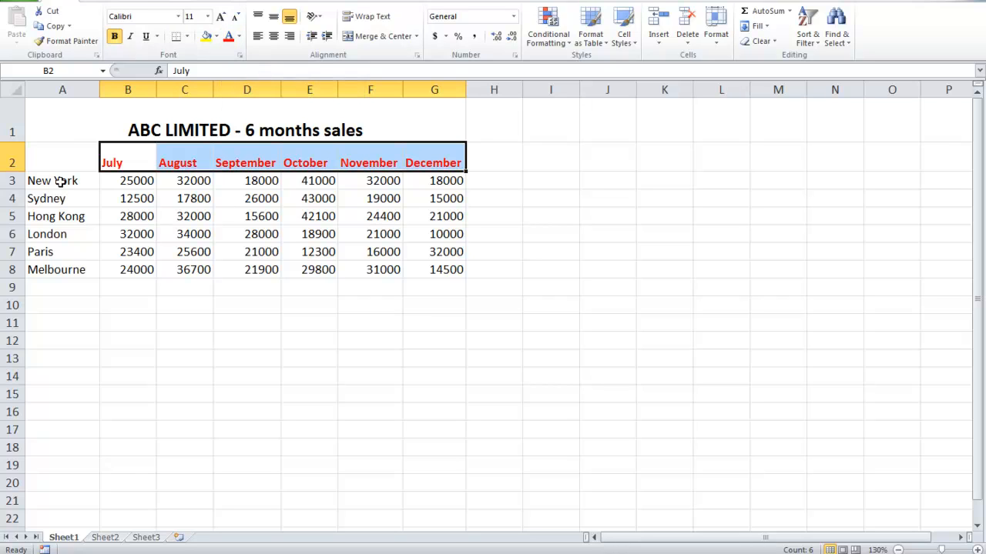
Apply All Borders to the sales table range A2:G8
left_click_drag(52, 157, 421, 265)
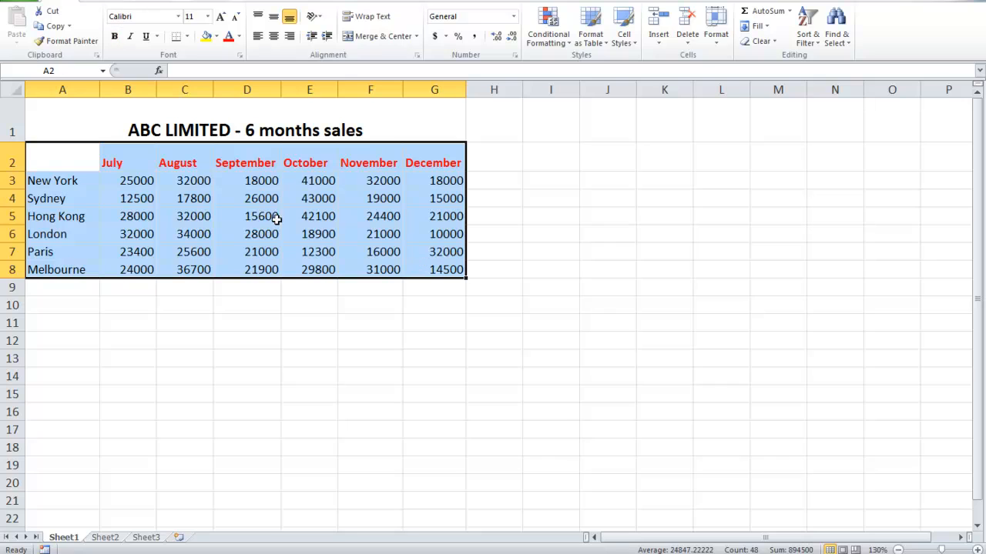
left_click(186, 37)
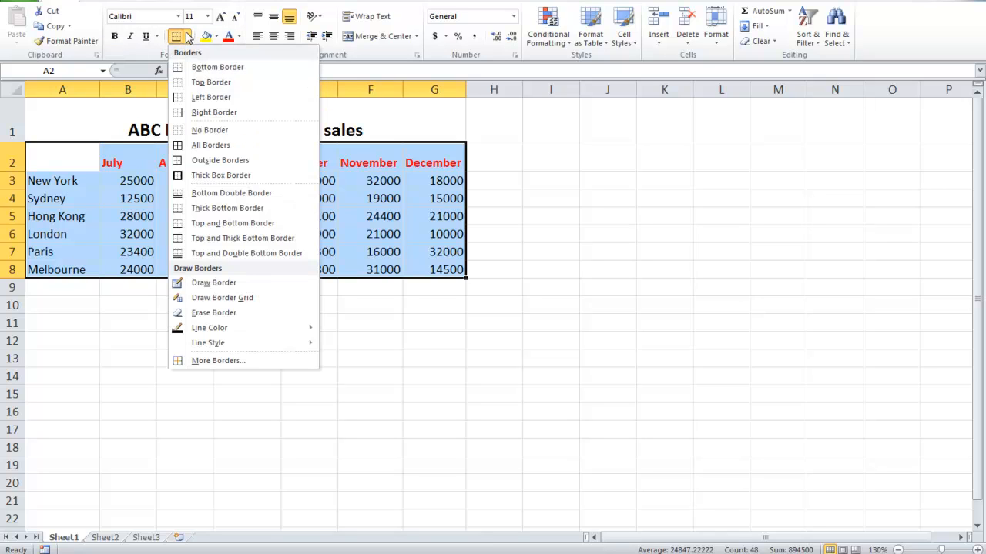
left_click(207, 147)
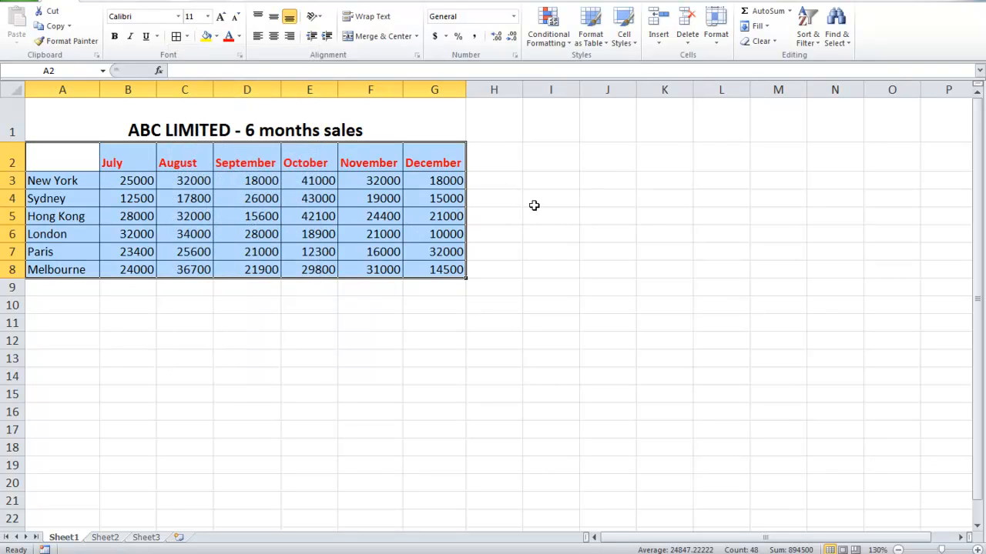
left_click(267, 322)
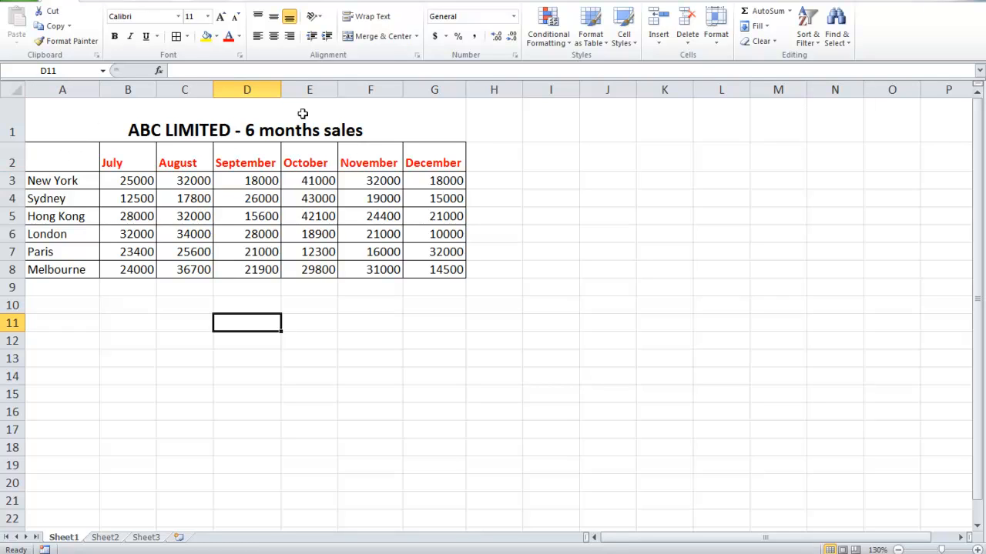
Insert a blank column before column A so the whole sales table moves one column over
left_click(62, 90)
right_click(64, 93)
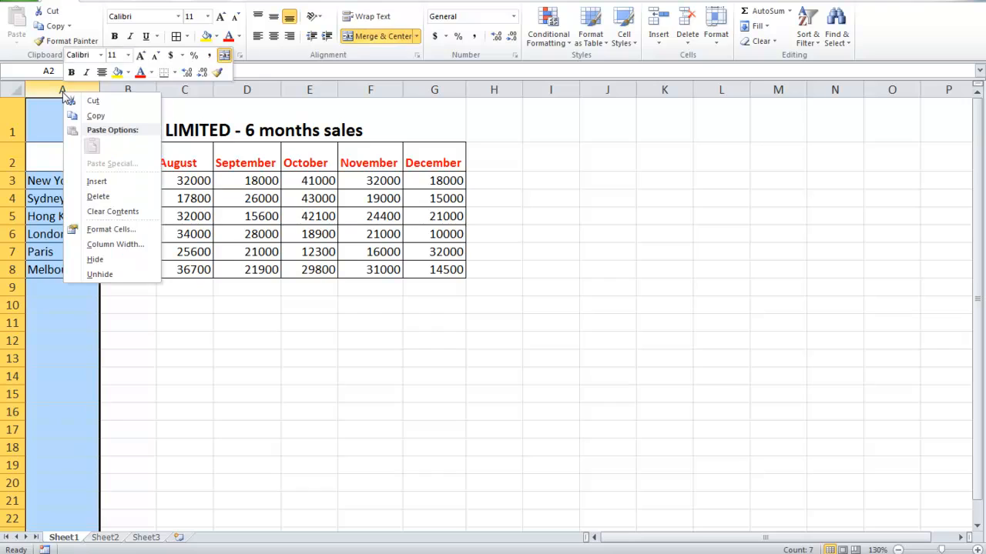
left_click(94, 182)
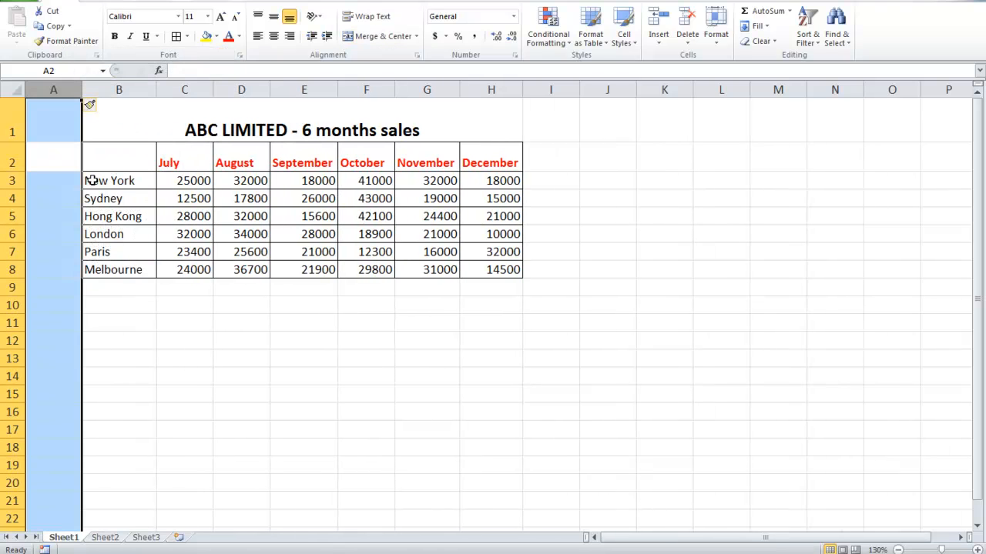
left_click(128, 319)
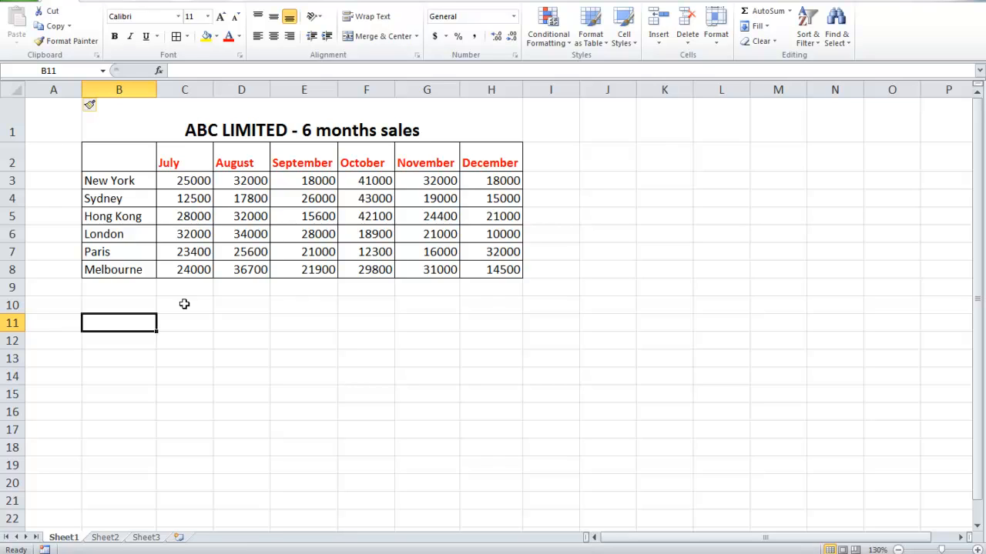
Enter the label Total in B10 and add up the July sales in C10 with AutoSum over C3:C9
left_click(144, 306)
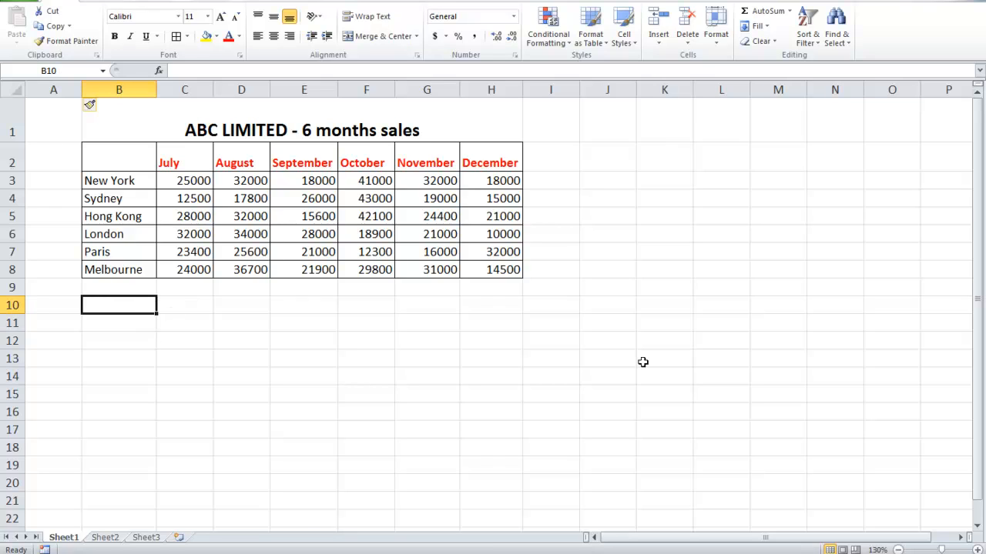
type("To")
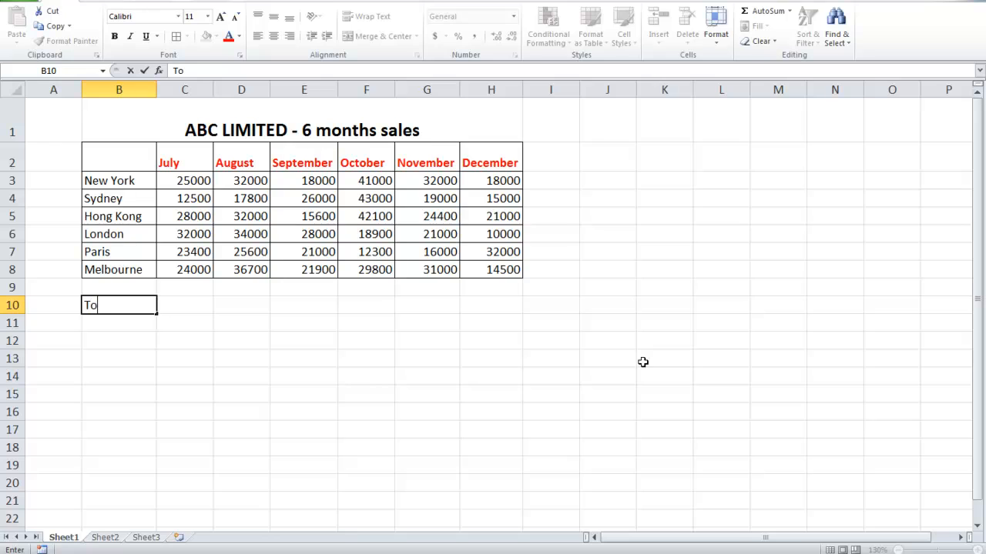
type("tal")
left_click(188, 307)
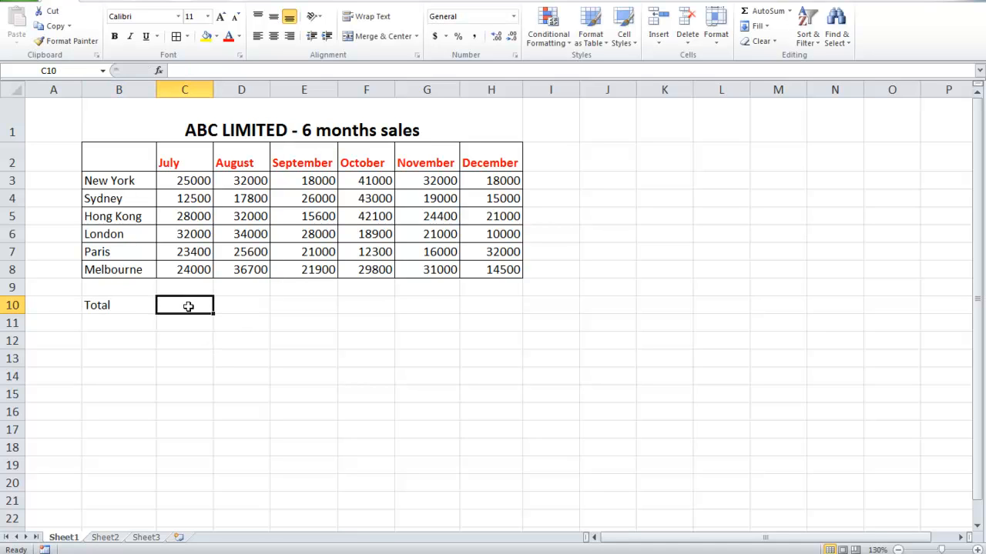
left_click(767, 13)
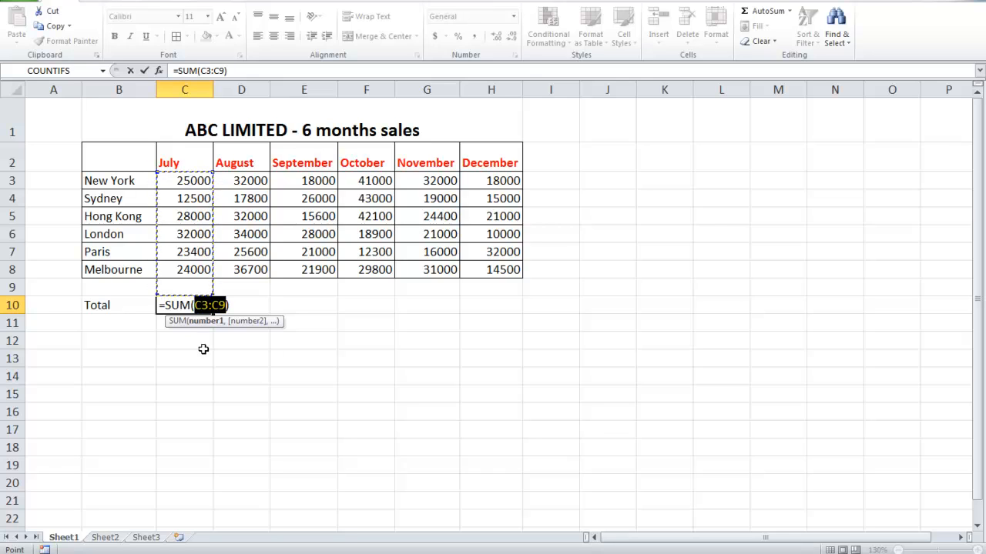
key("Return")
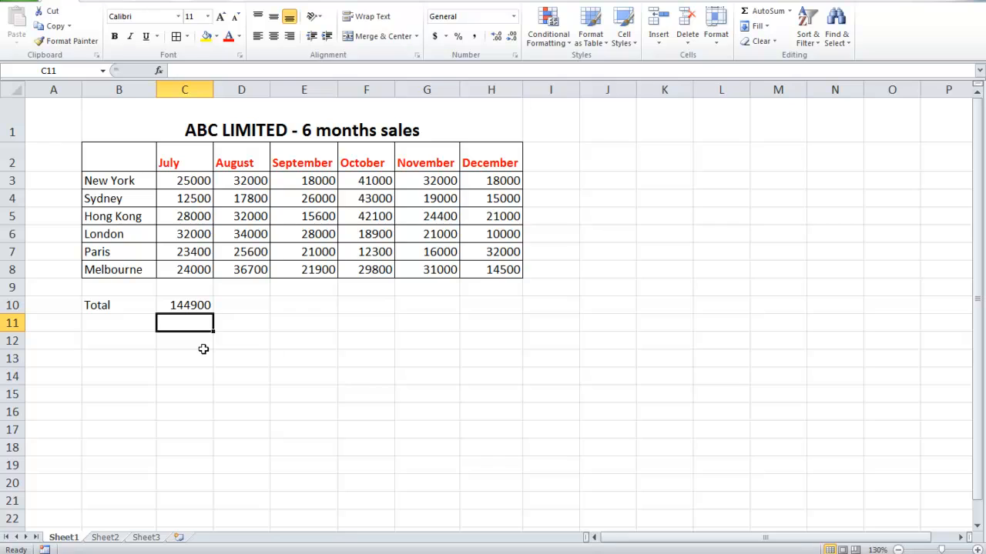
Fill the July total formula from C10 across to H10 and check the copied formulas for August to December
left_click(193, 305)
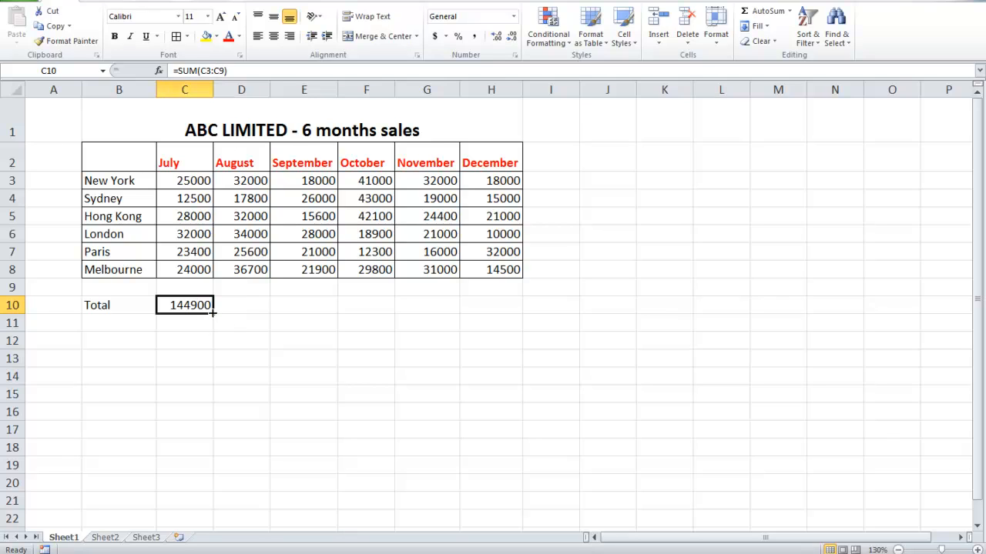
left_click_drag(213, 312, 491, 318)
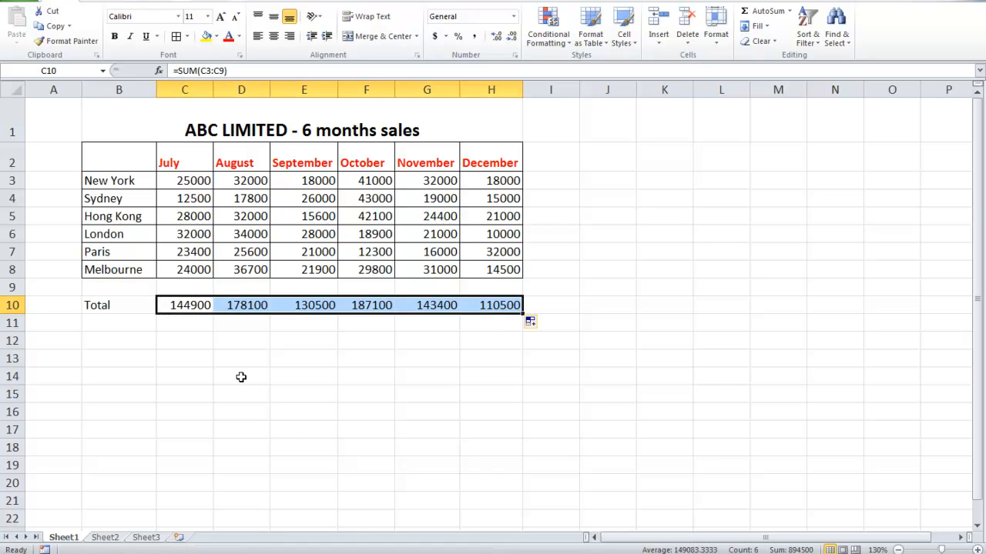
left_click(239, 306)
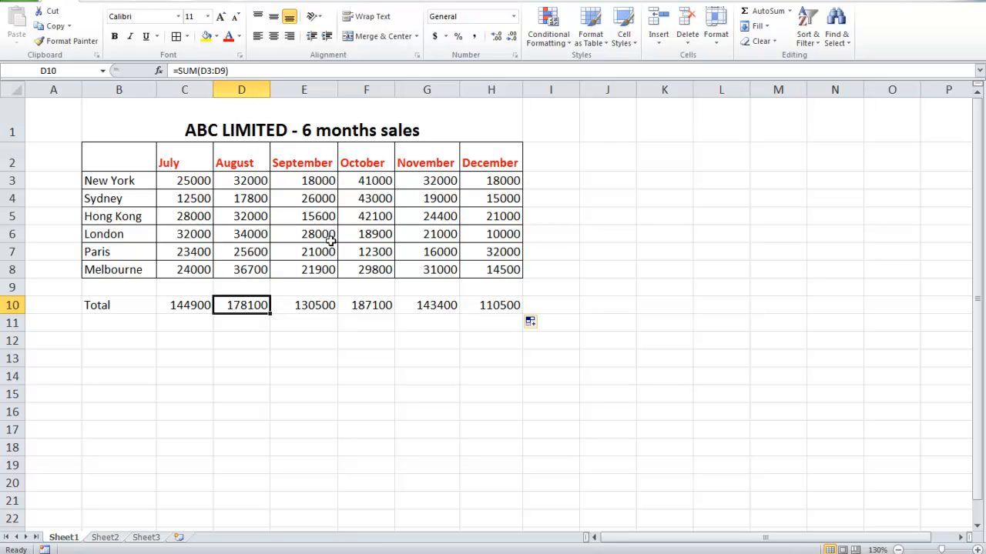
left_click(310, 307)
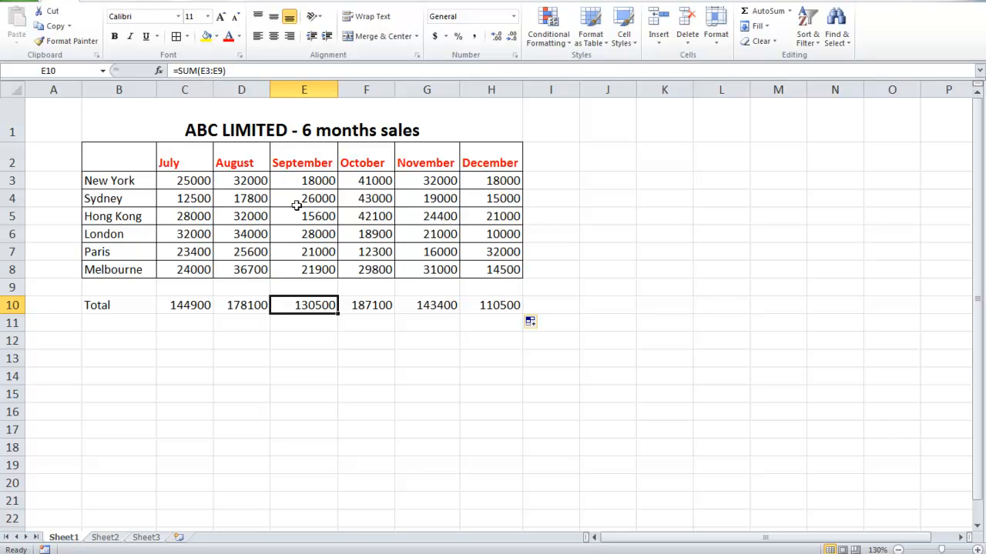
left_click(367, 306)
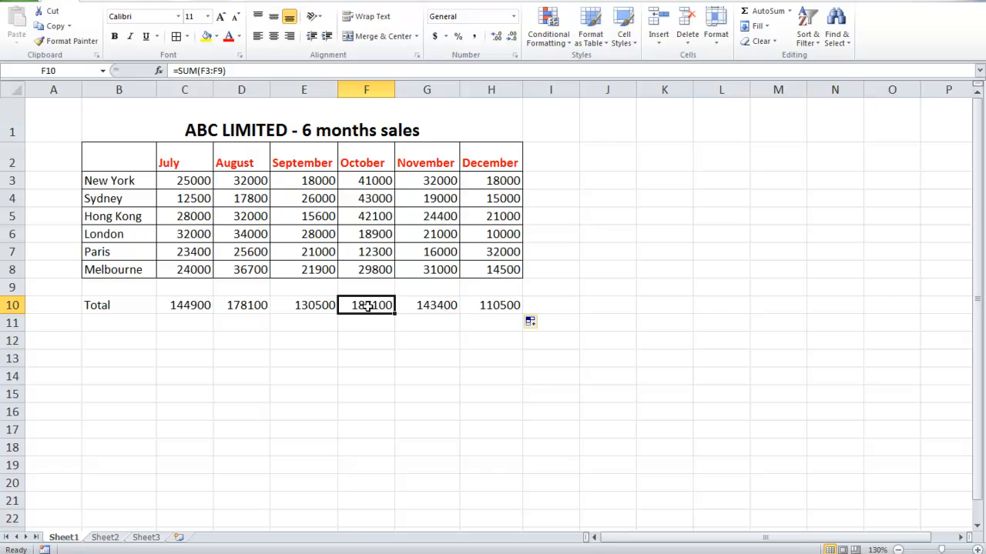
left_click(420, 305)
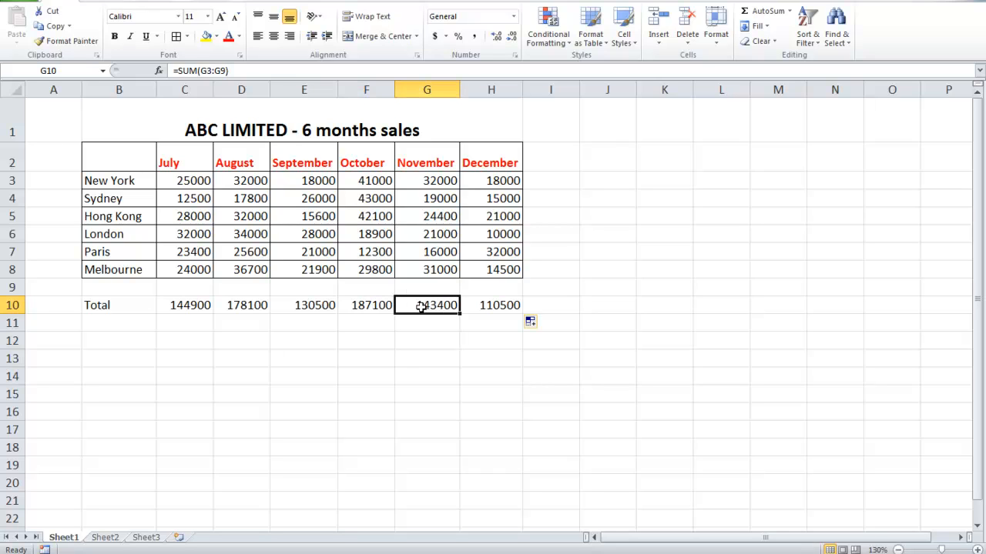
left_click(492, 307)
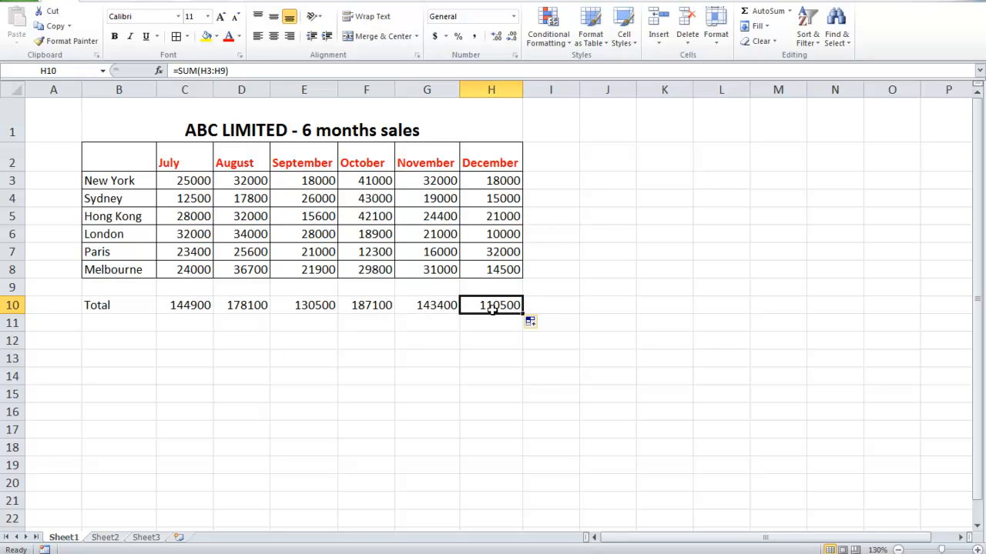
Enter the heading Total in J2 and add up New York's sales in J3 with AutoSum over C3:I3
left_click(595, 161)
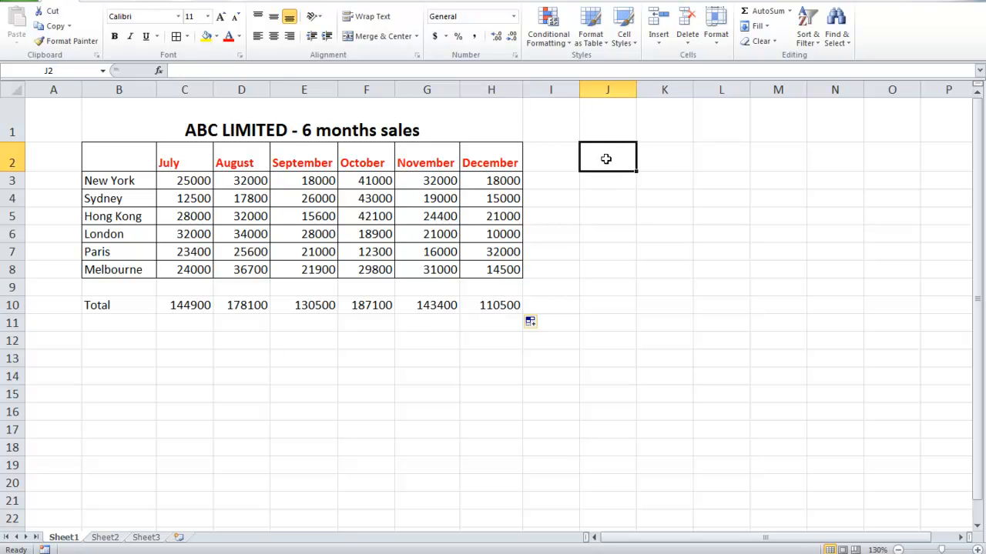
type("Tota")
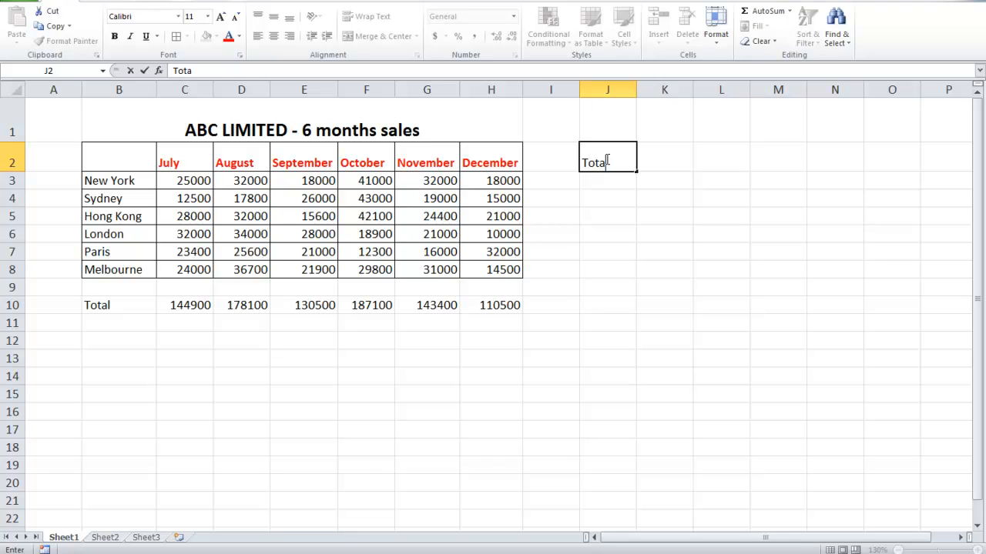
type("l")
left_click(605, 180)
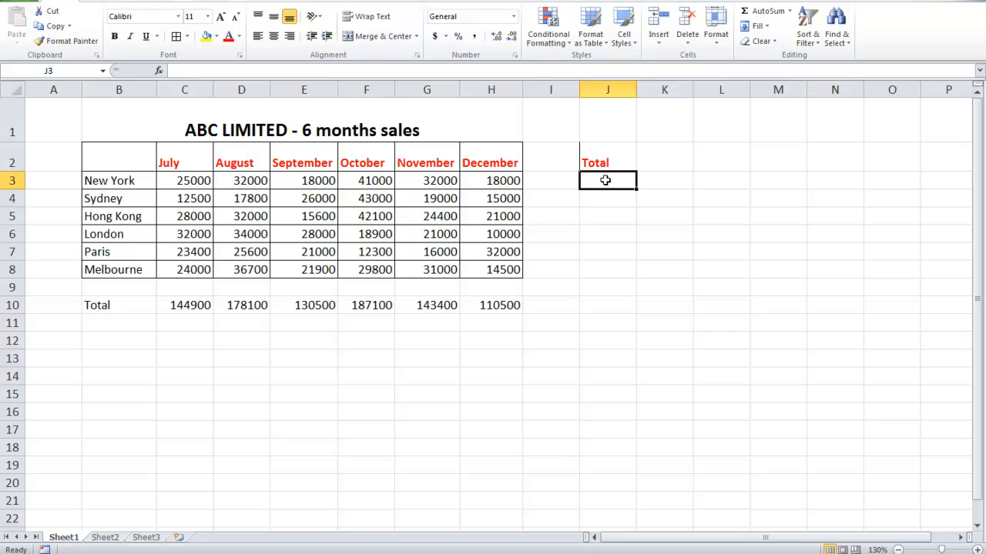
left_click(762, 13)
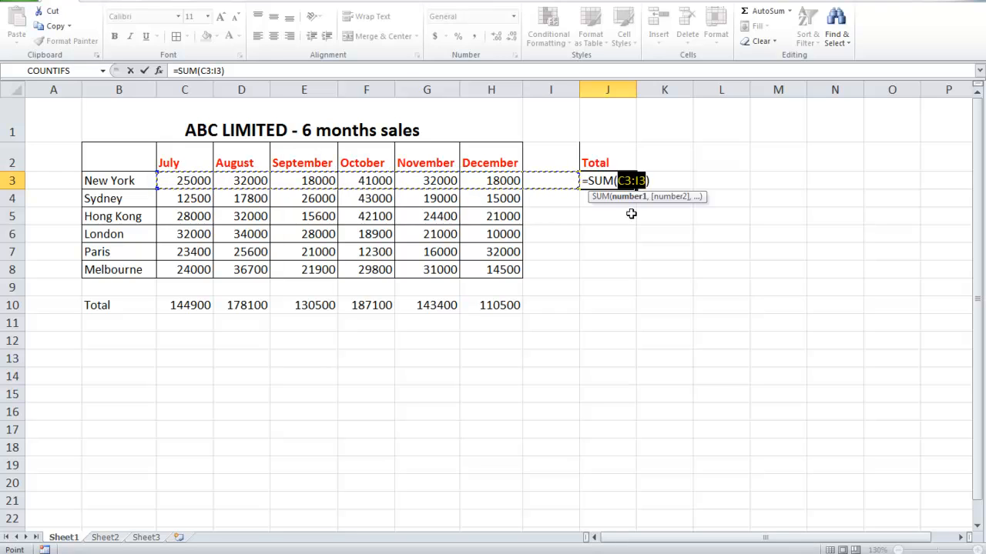
key("Return")
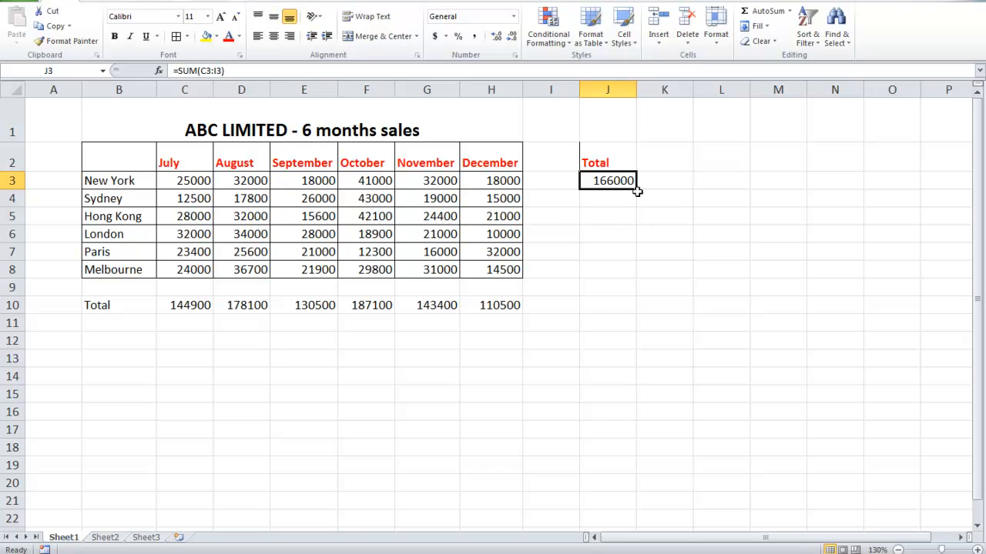
Fill the New York total formula down to J8 and add the grand total in J10 with AutoSum over J3:J9
left_click_drag(637, 189, 636, 275)
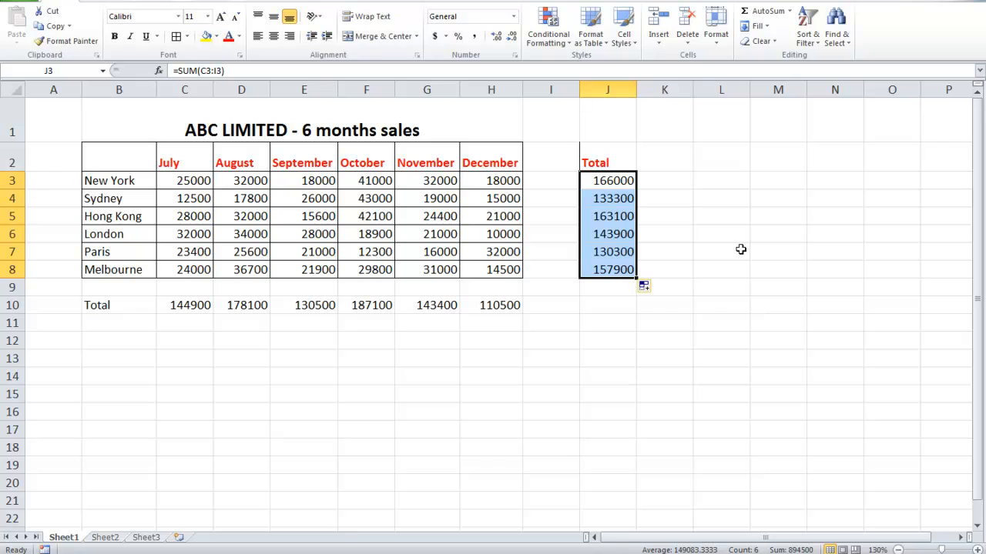
left_click(608, 306)
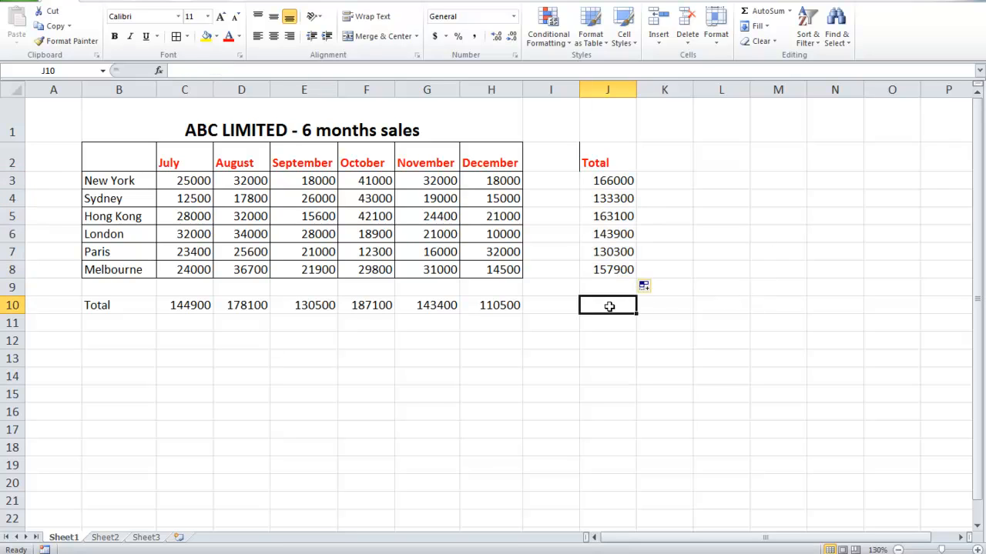
left_click(768, 13)
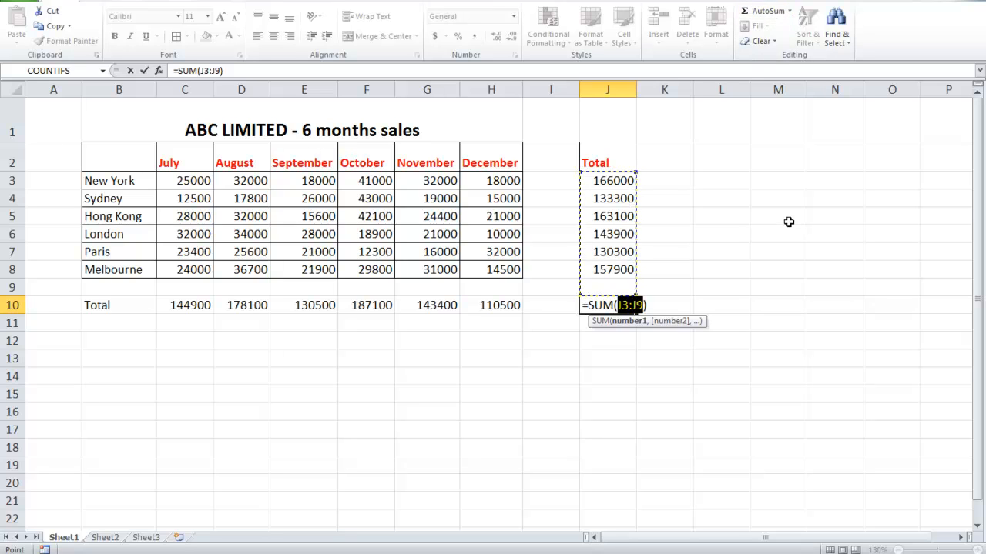
key("ctrl+Return")
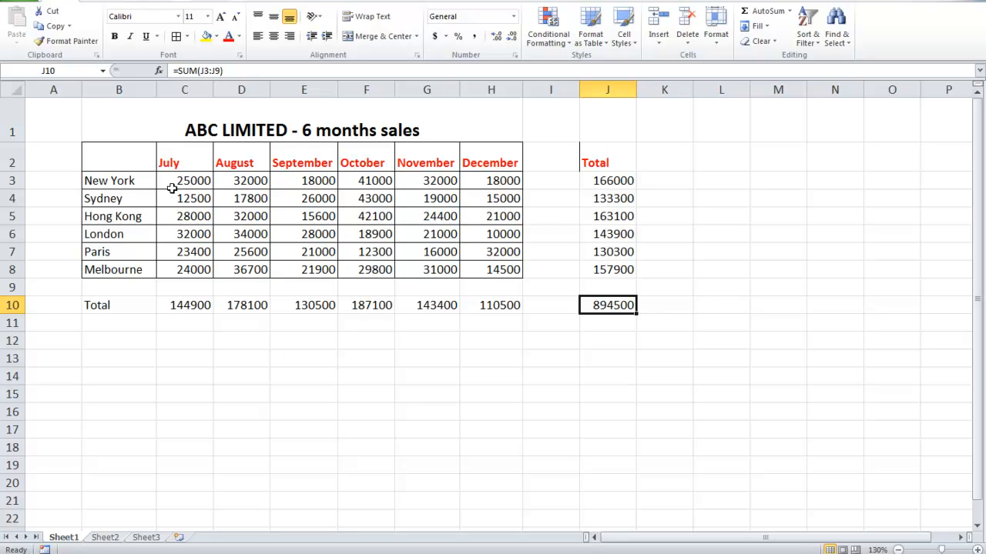
Try 80000 as Hong Kong's August sales in D5 to test the total formulas, and undo the entry
left_click(245, 217)
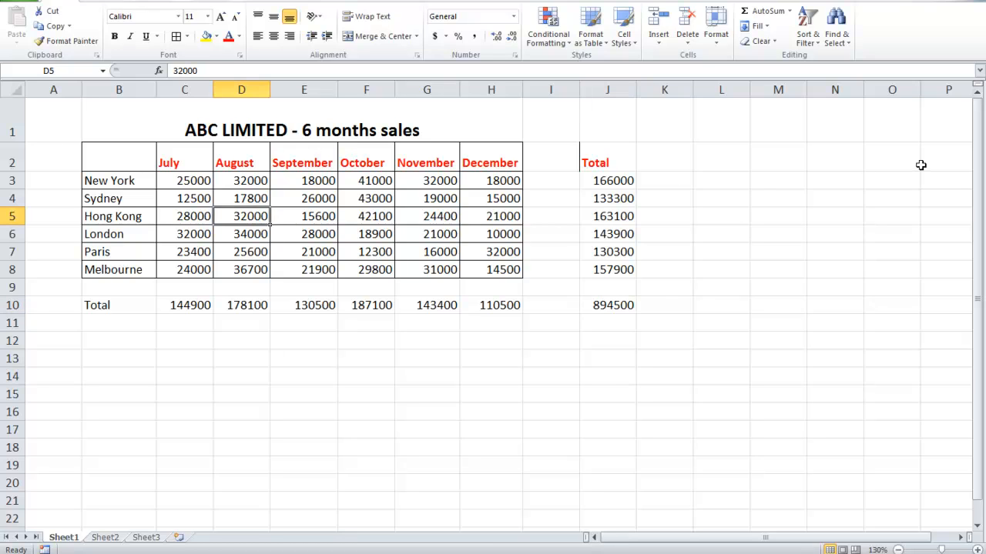
type("8")
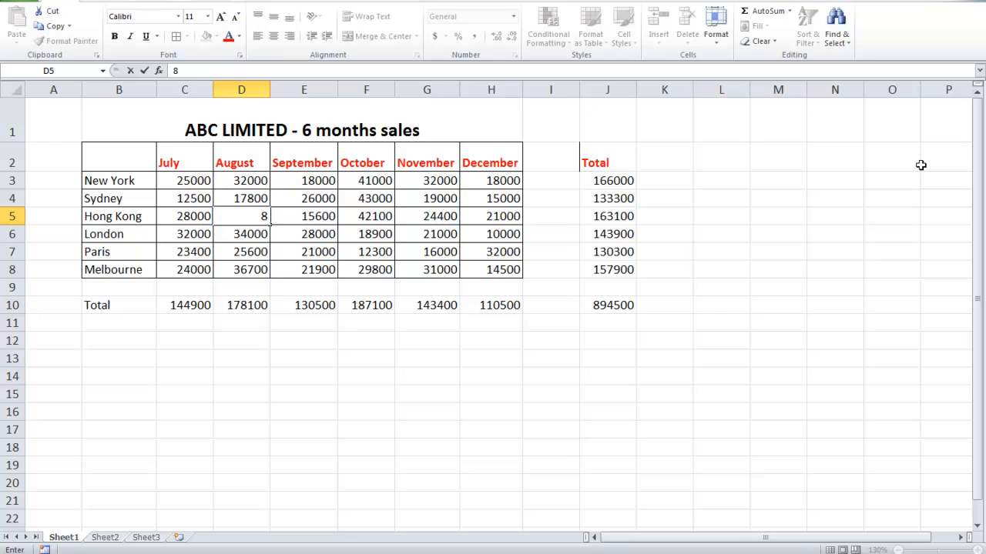
type("0000")
key("Return")
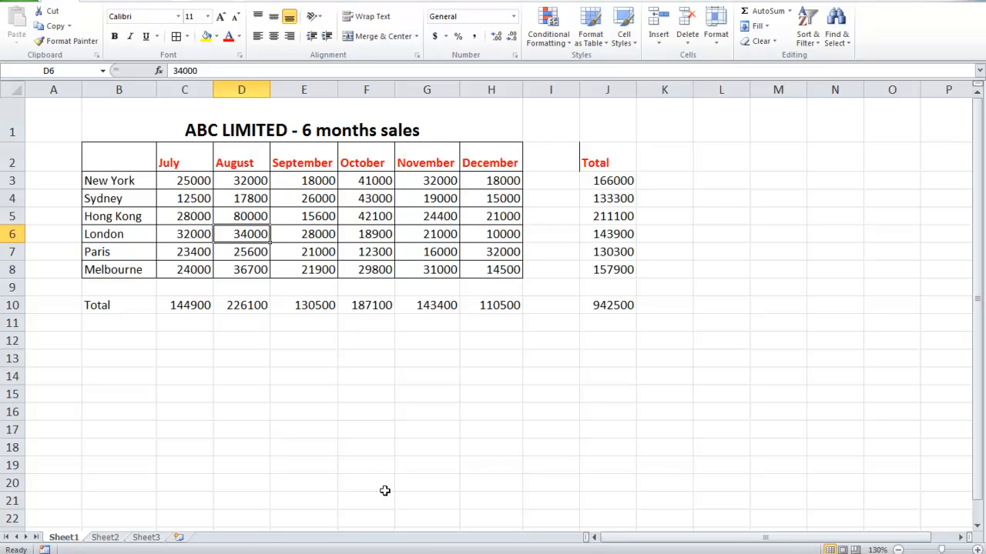
key("ctrl+z")
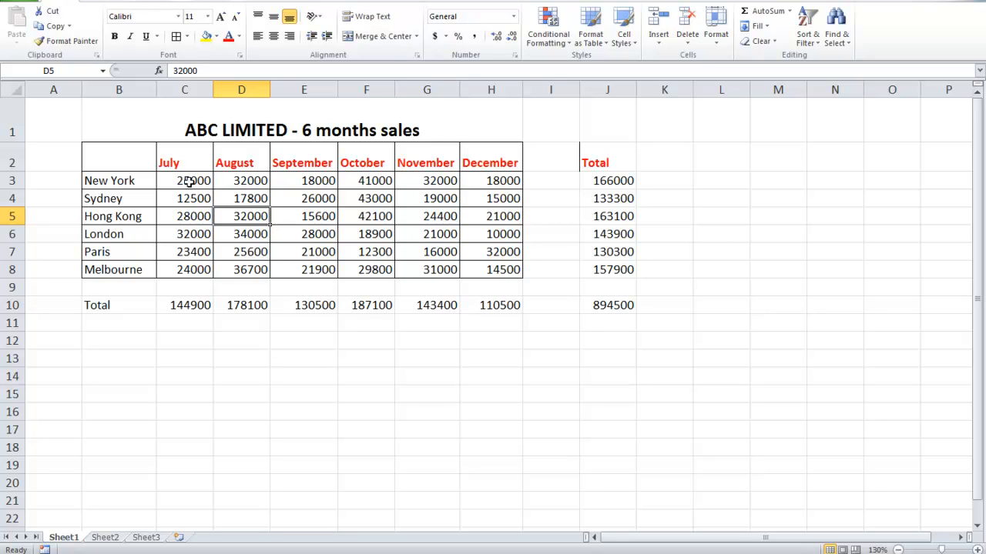
Format the sales figures and totals in C3:J10 in the accounting number format with $ English (Australia)
left_click_drag(189, 181, 589, 311)
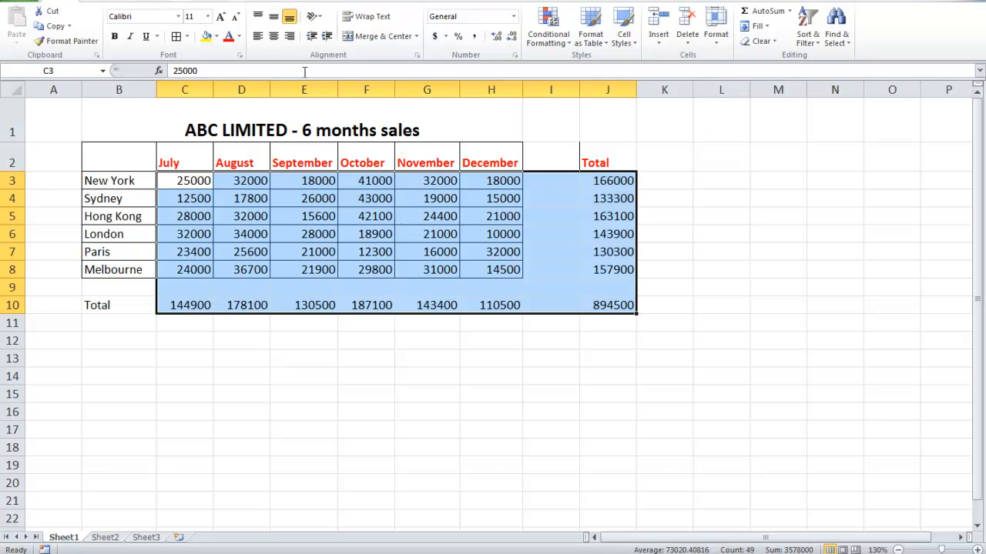
left_click(445, 36)
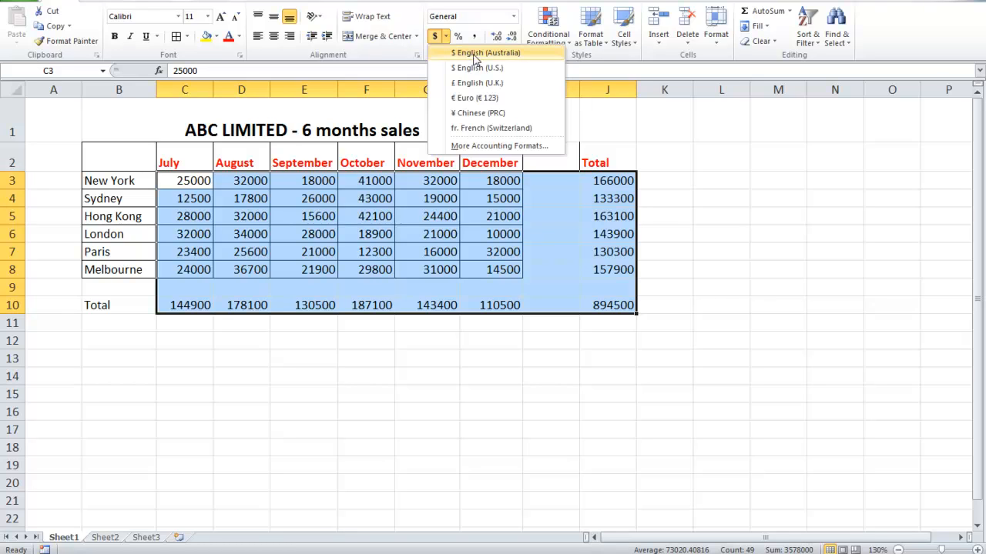
left_click(475, 53)
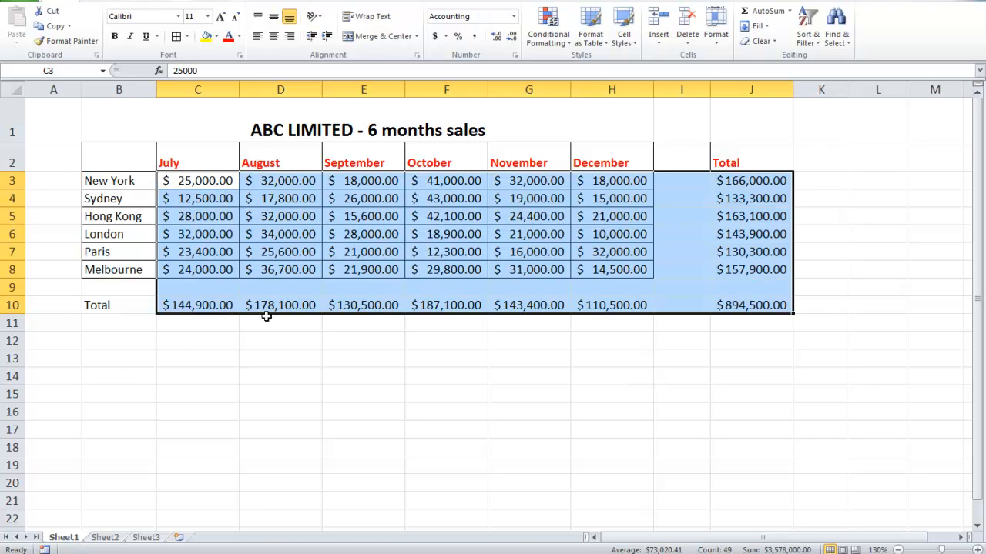
left_click(237, 336)
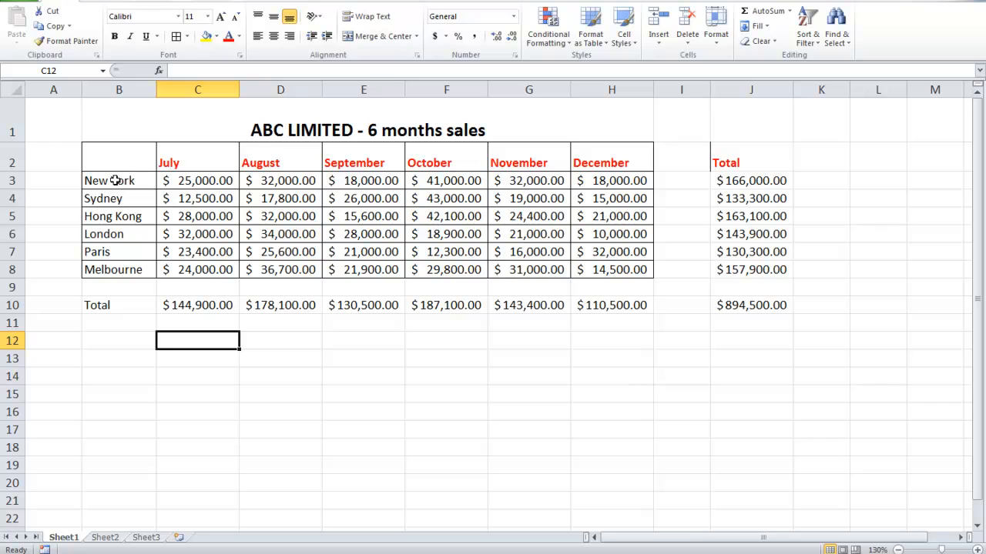
Make the city names in B3:B8 and the Total label in B10 bold with a light blue theme font colour
left_click_drag(121, 179, 114, 270)
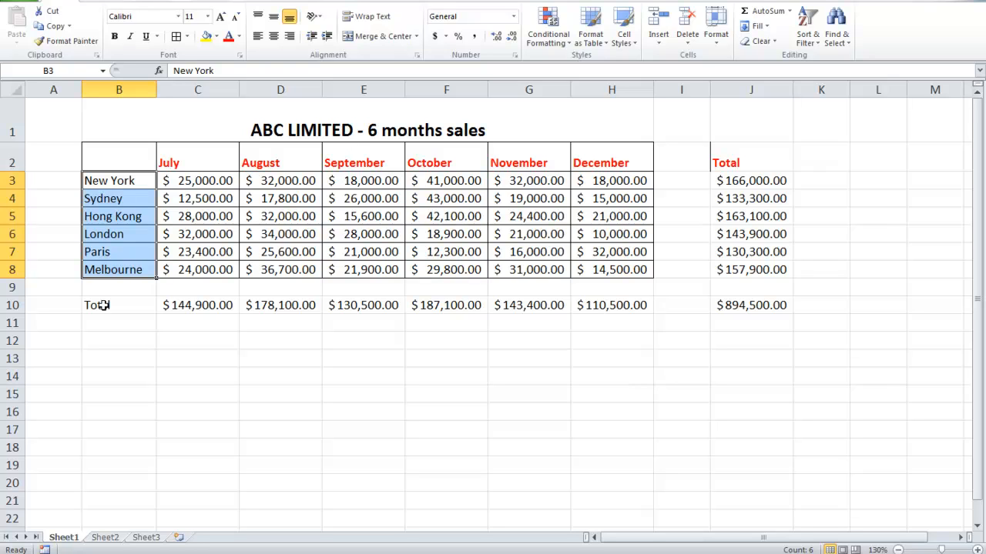
left_click(103, 306, "ctrl")
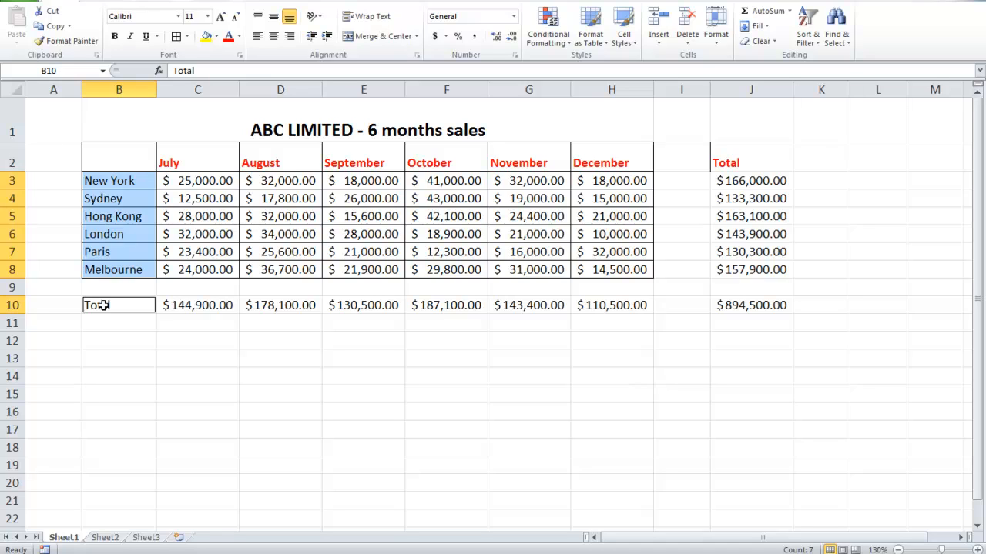
left_click(117, 37)
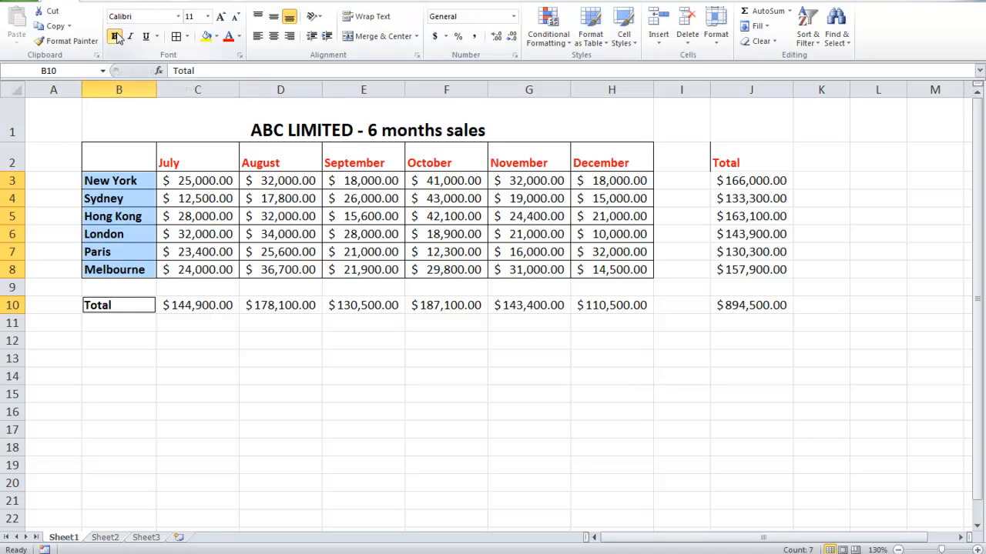
left_click(239, 36)
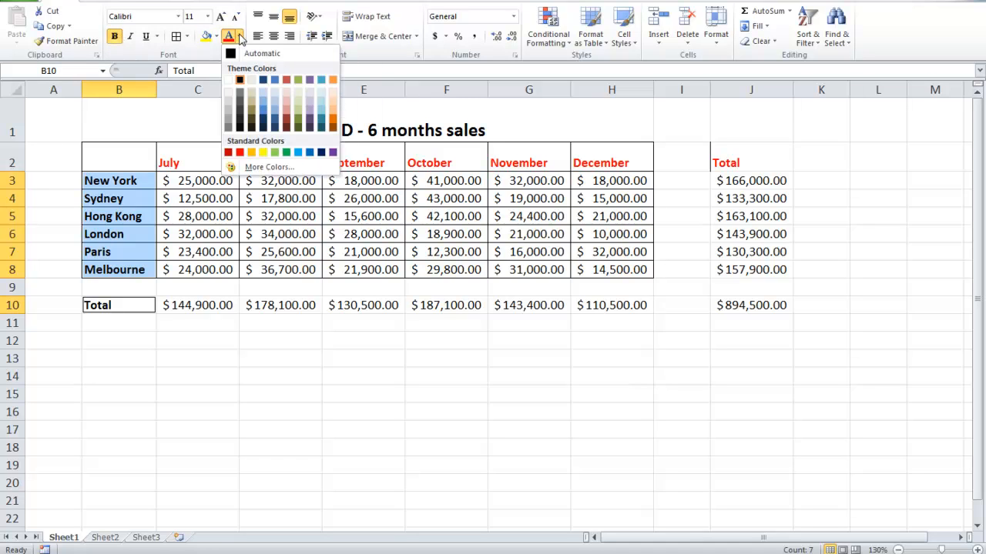
left_click(260, 107)
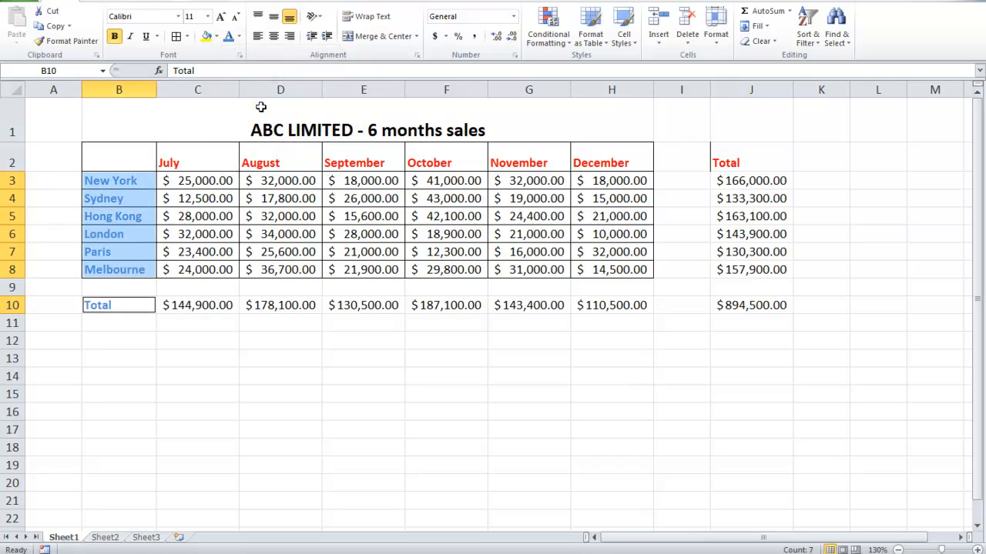
Fill the city names and the Total label in column B with the lightest grey theme colour
left_click(218, 37)
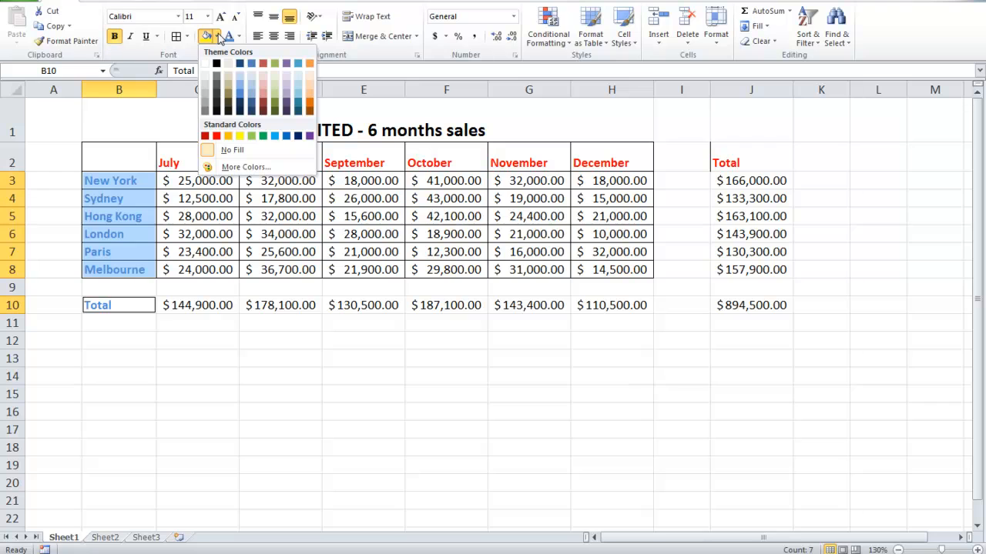
left_click(204, 75)
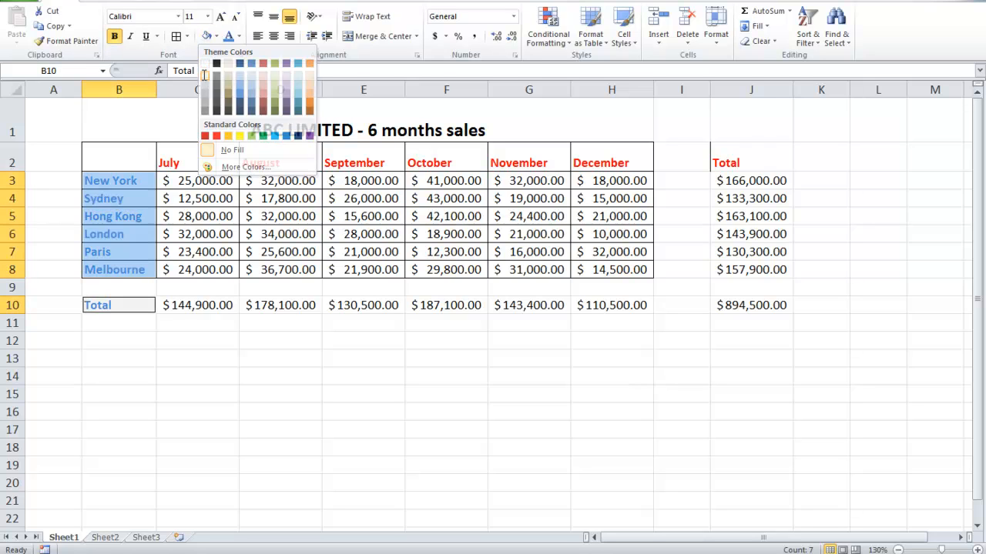
left_click(345, 394)
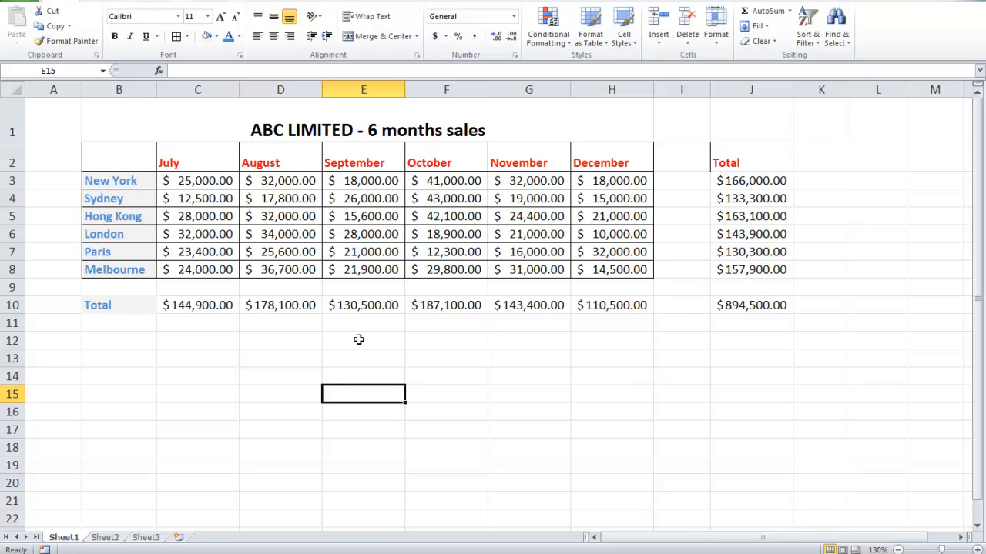
Add borders around the Total label in B10 and the Total heading in J2
left_click(111, 306)
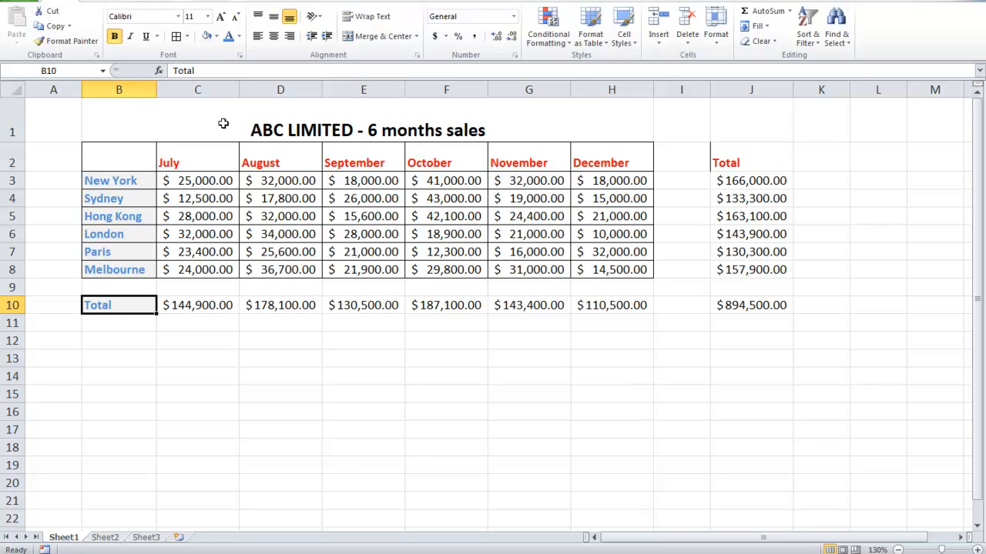
left_click(178, 39)
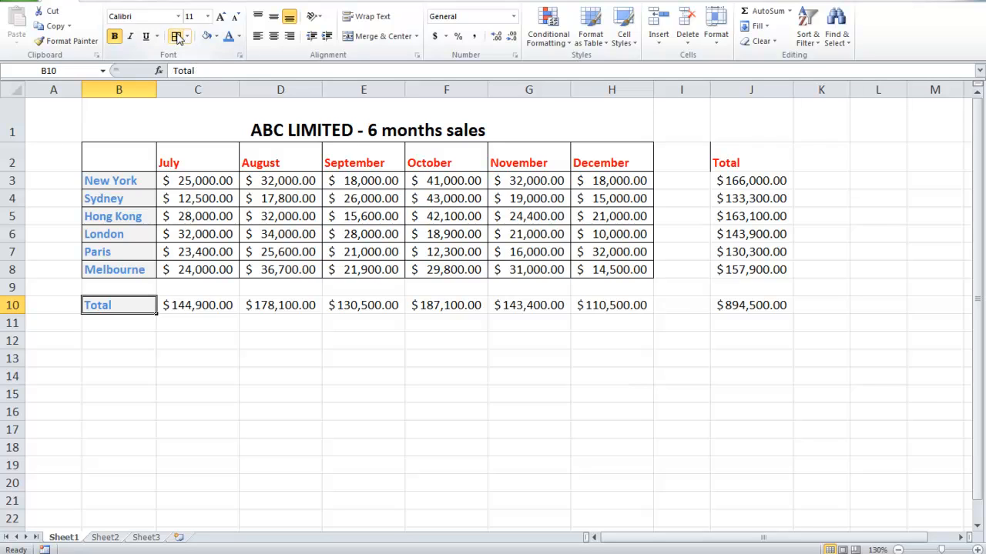
left_click(257, 452)
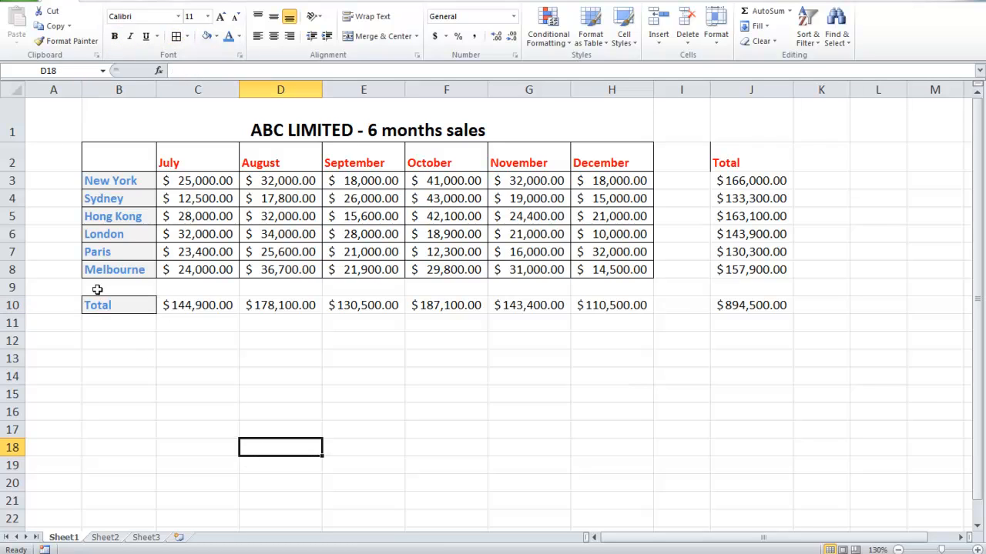
left_click(743, 160)
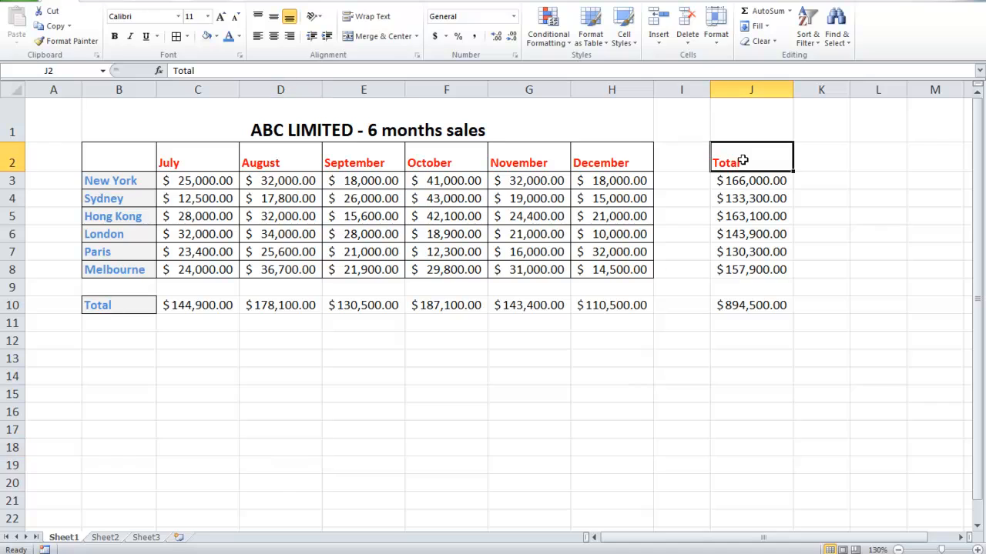
left_click(177, 39)
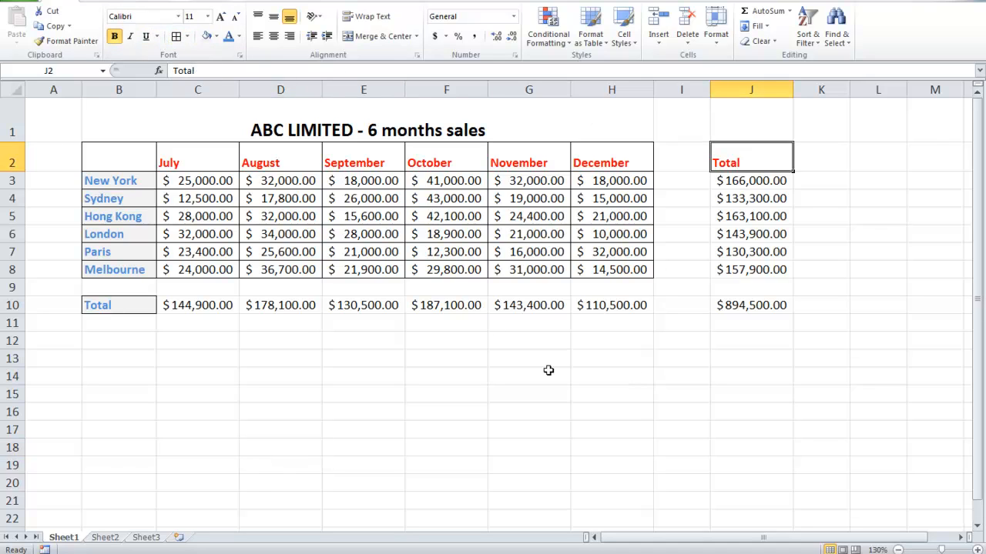
left_click(208, 322)
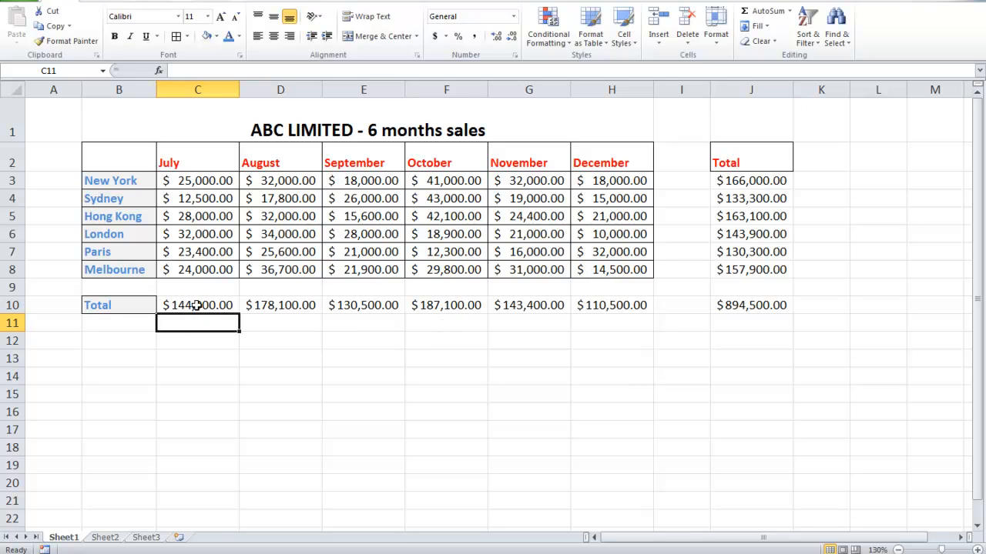
Make the totals in C10:J10 bold and increase their font size to 12
left_click_drag(195, 305, 760, 309)
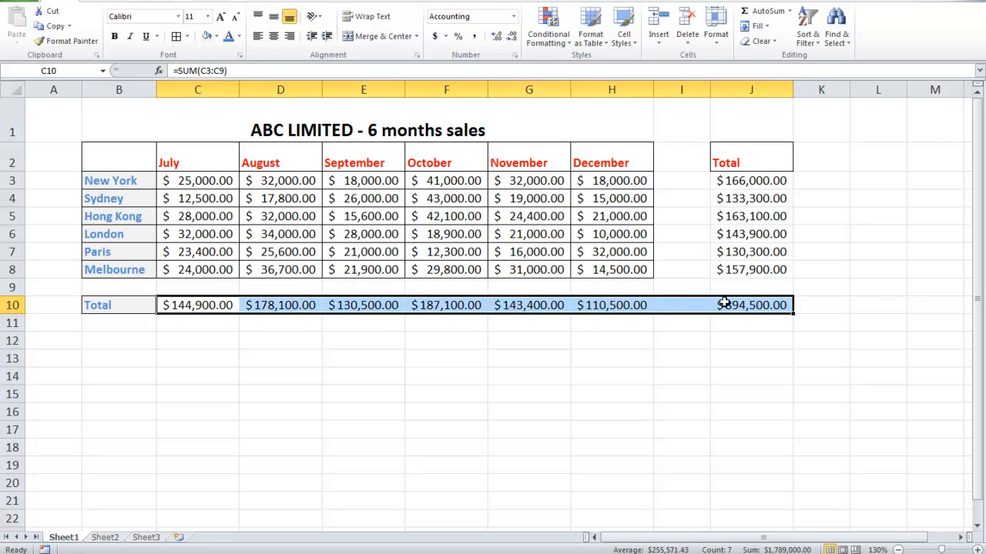
left_click(114, 37)
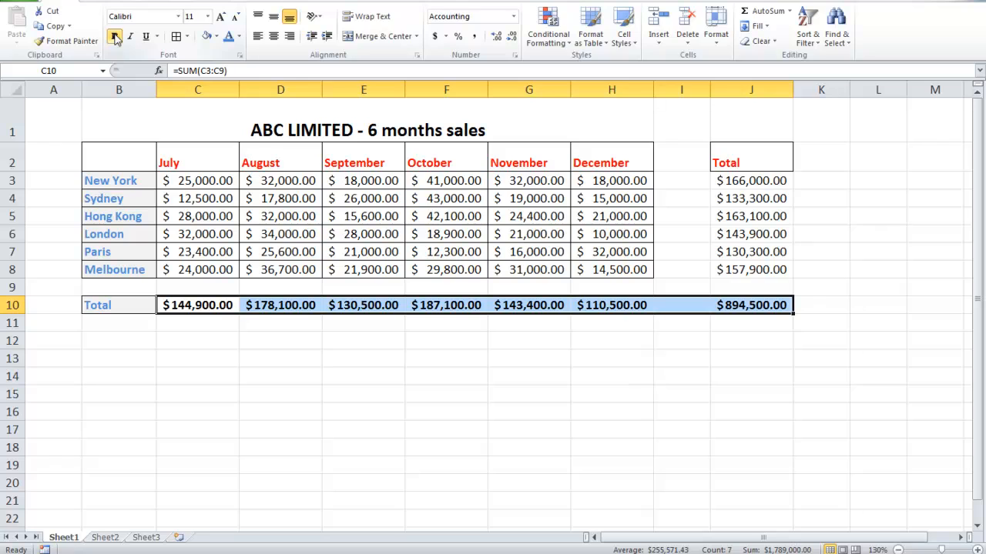
left_click(222, 17)
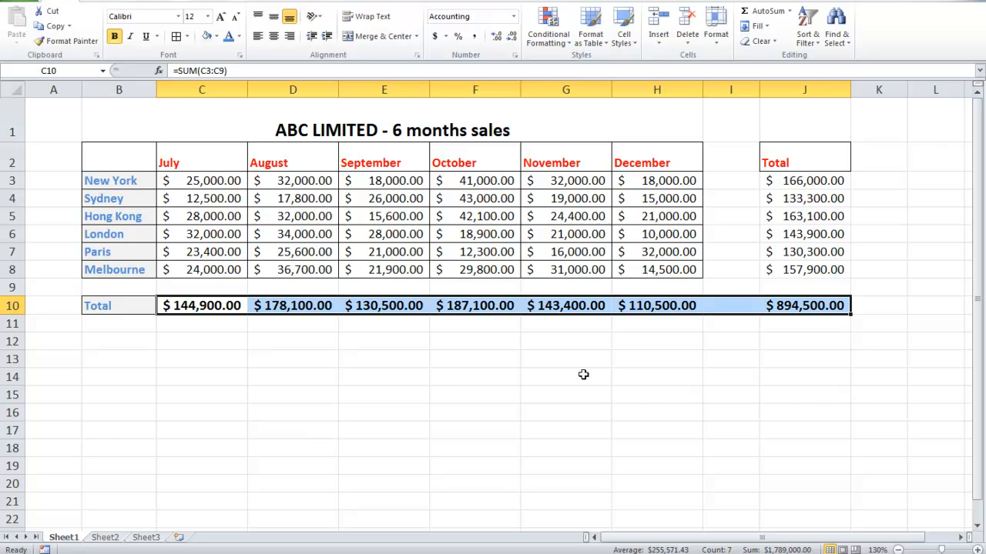
left_click(730, 307)
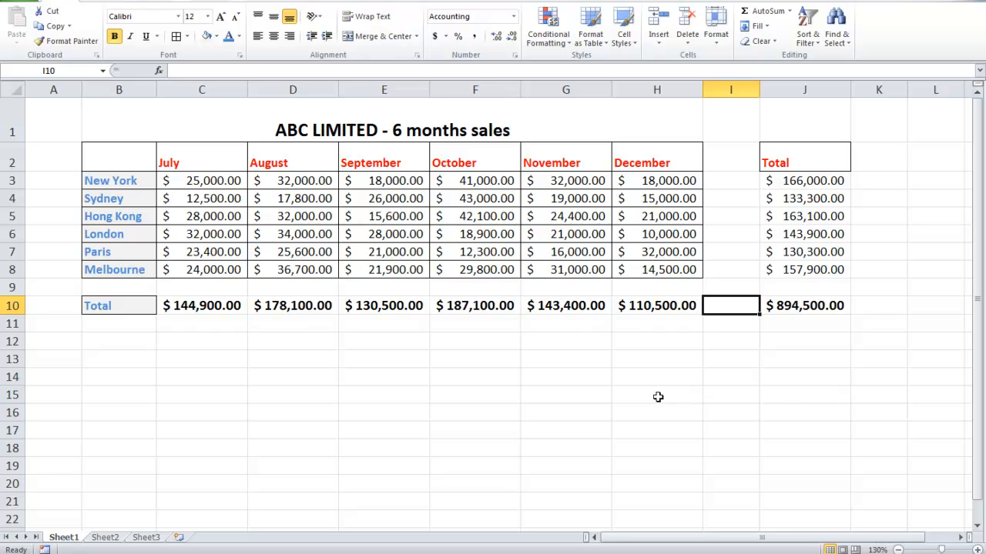
Fill the monthly totals in C10:H10 and the grand total in J10 with light grey, leaving I10 unfilled
left_click(202, 305)
left_click_drag(202, 304, 625, 317)
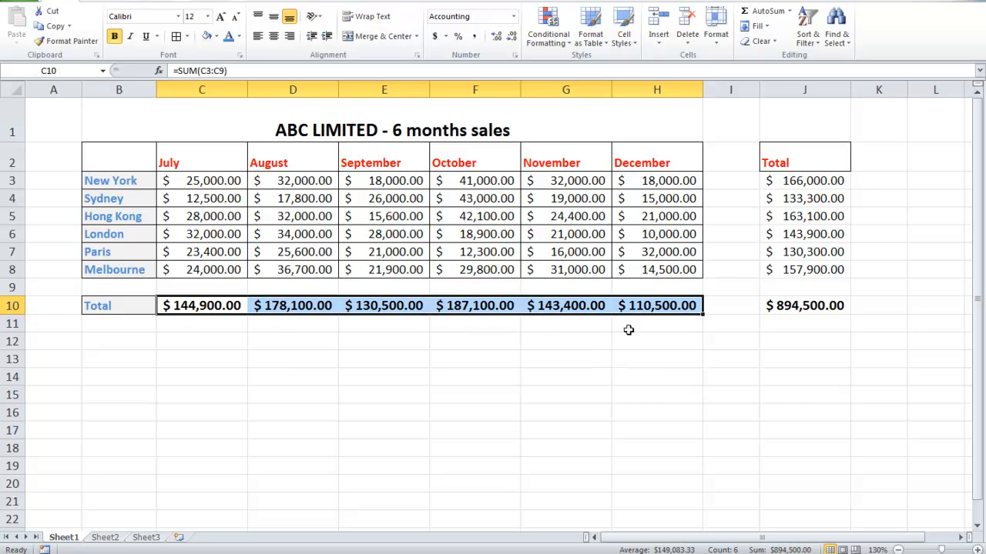
left_click(799, 306, "ctrl")
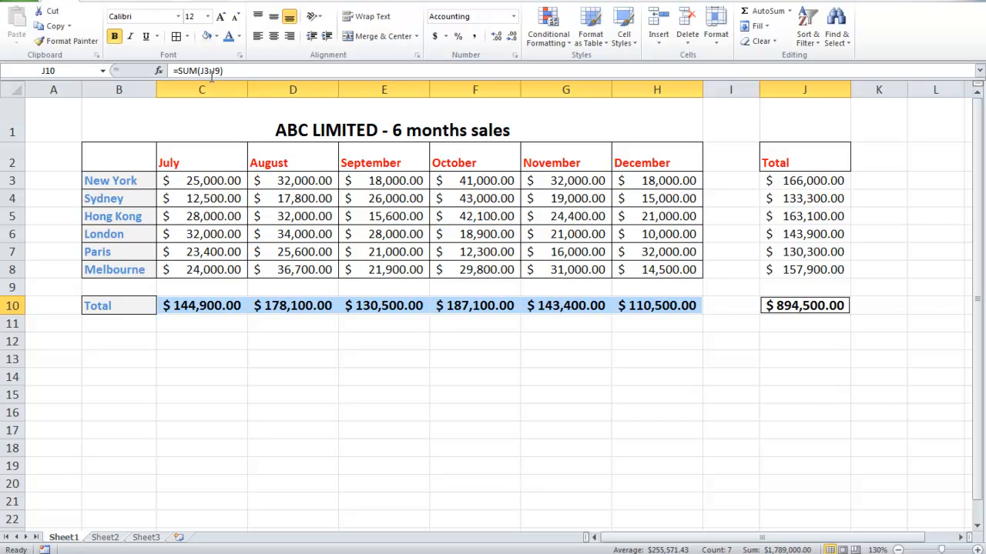
left_click(216, 37)
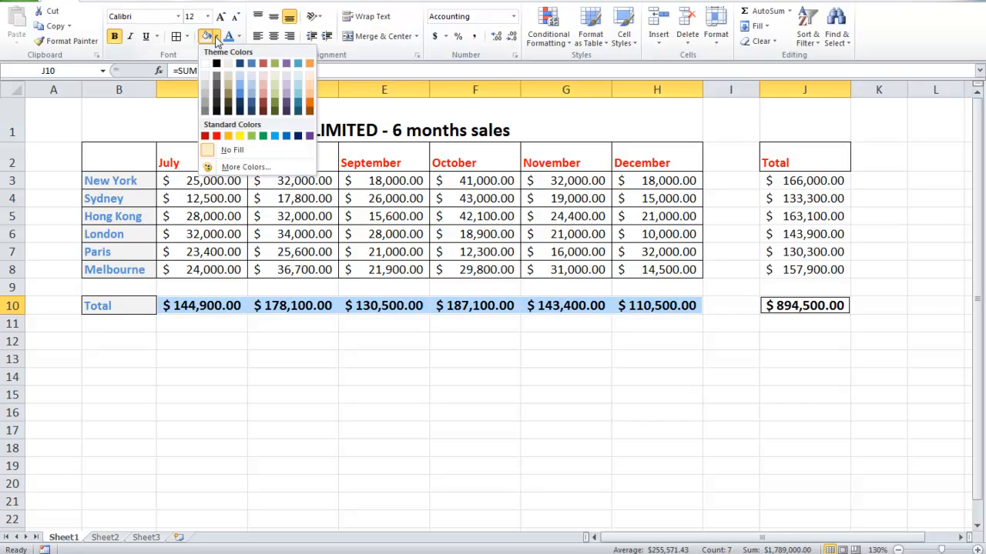
left_click(208, 86)
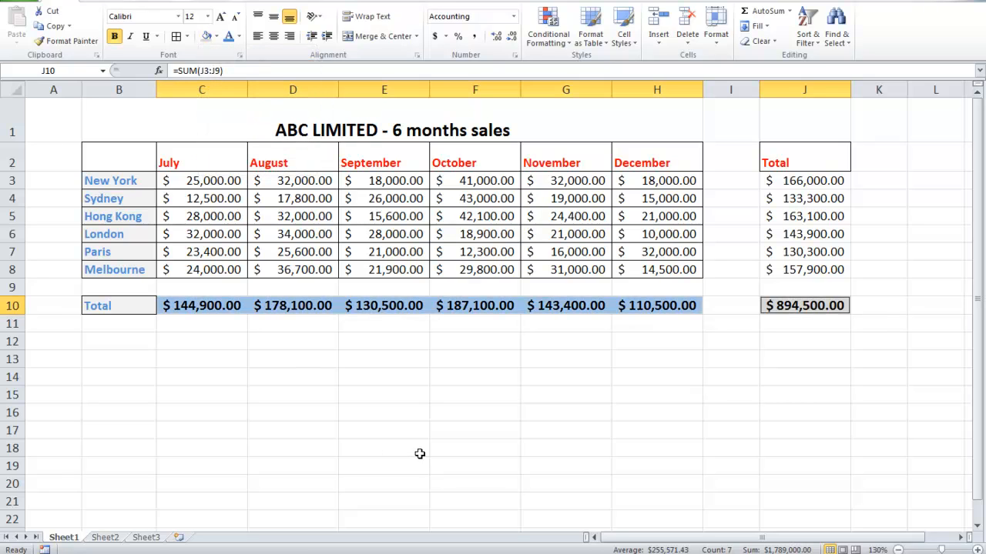
Add borders to the monthly totals in C10:H10 and the grand total in J10
left_click_drag(203, 304, 642, 315)
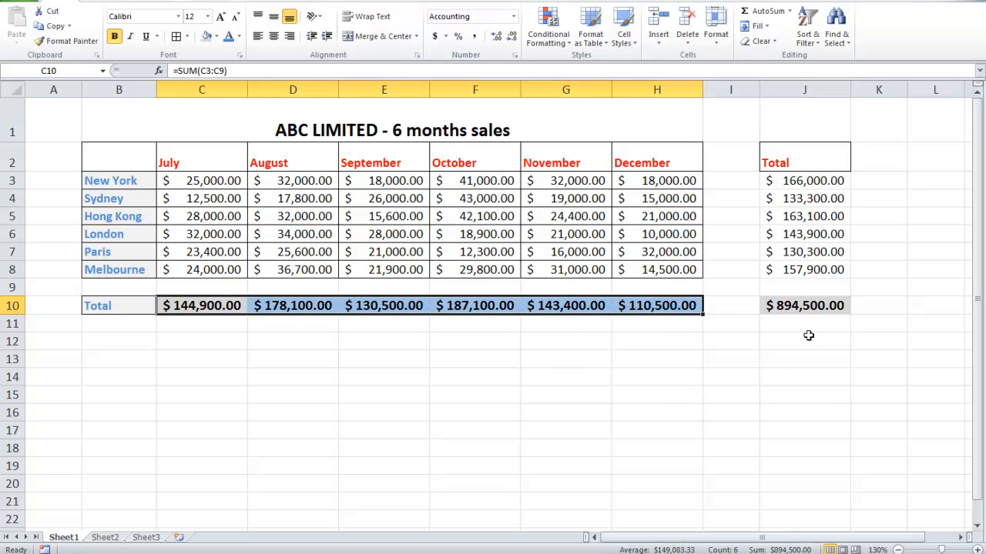
left_click(802, 307, "ctrl")
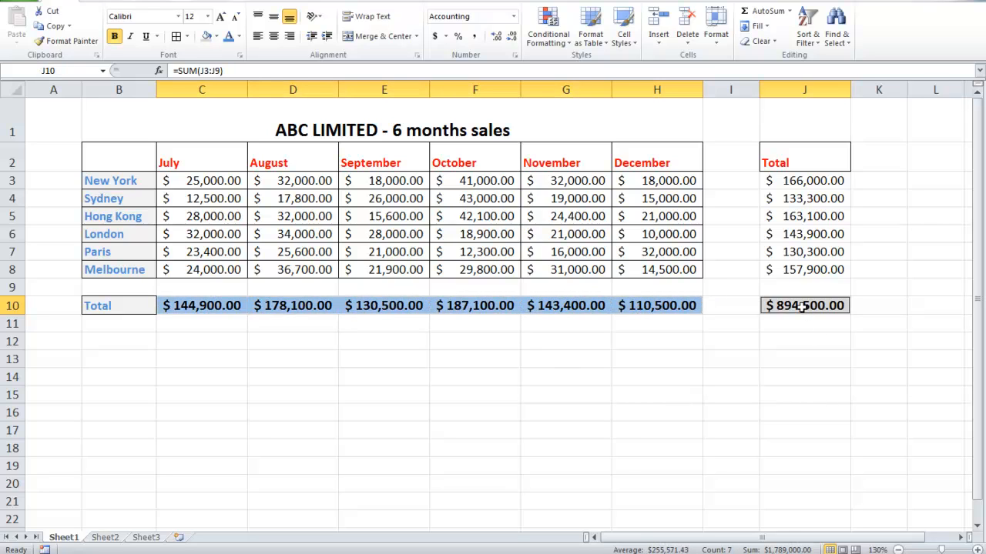
left_click(176, 36)
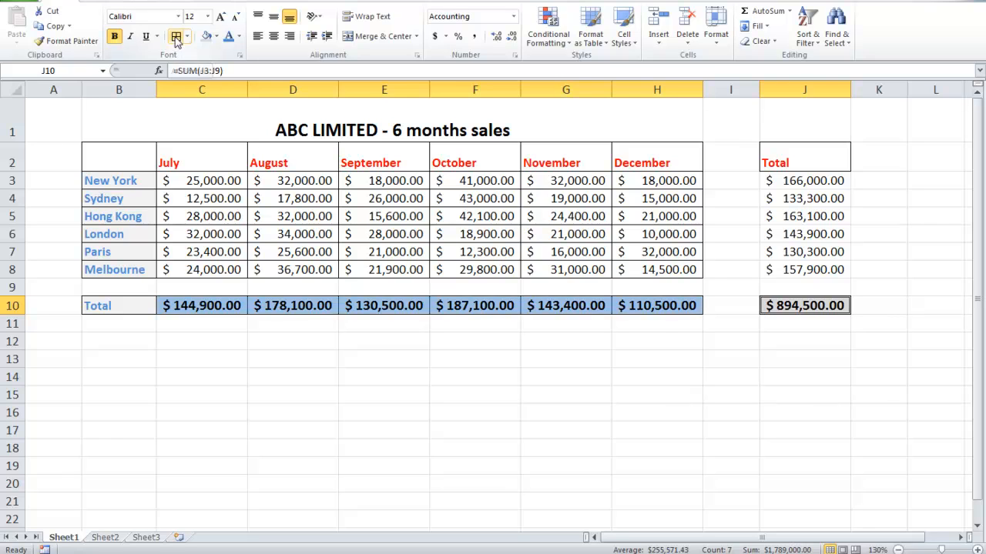
left_click(383, 396)
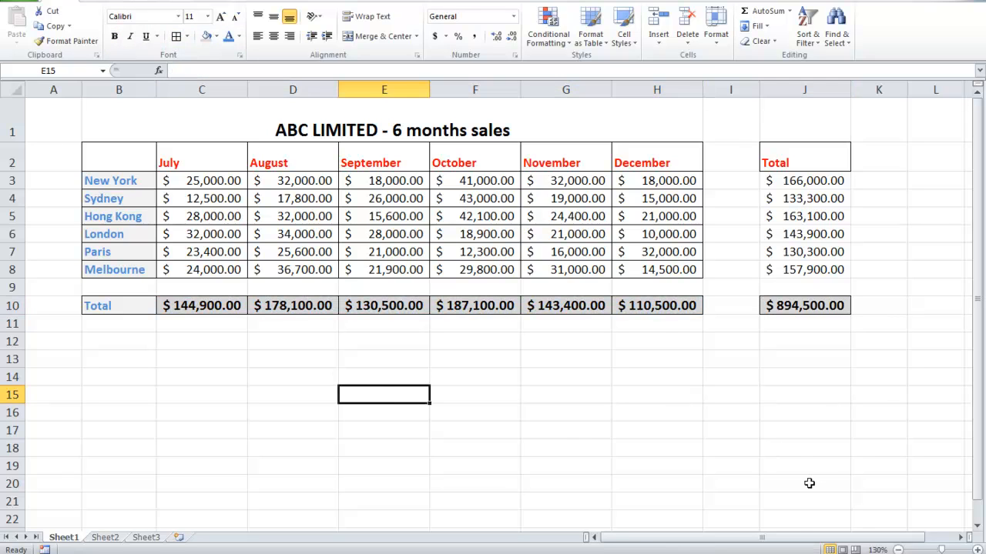